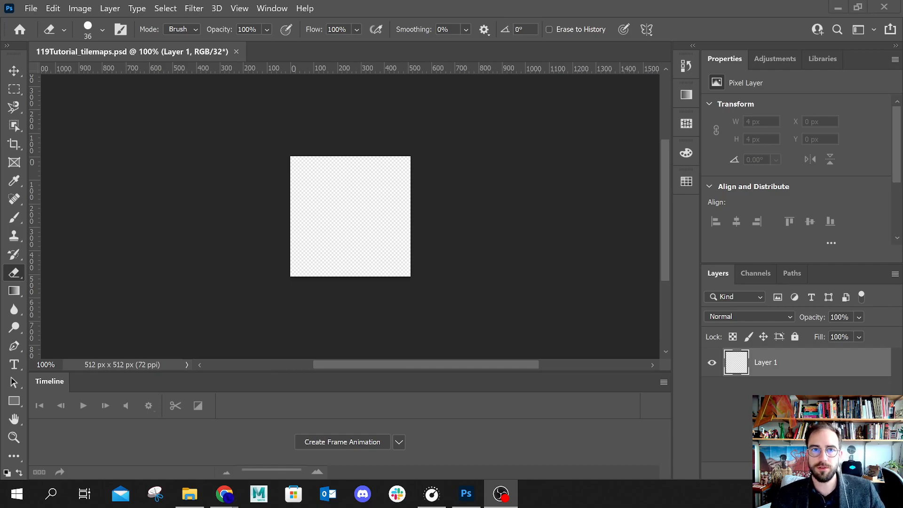
Switch to Chrome and look over the materials listed in the Week 13: Sound course module
left_click_drag(275, 0, 470, 5)
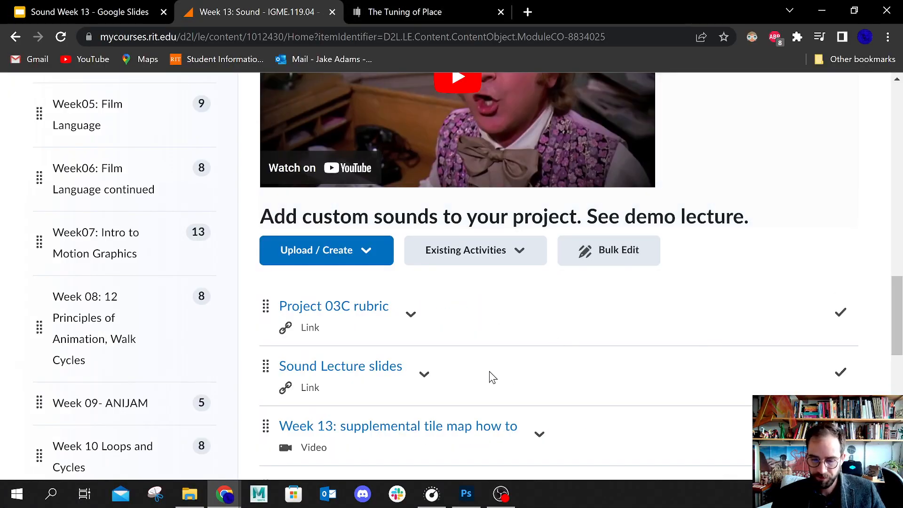
scroll(470, 367, "down", 3)
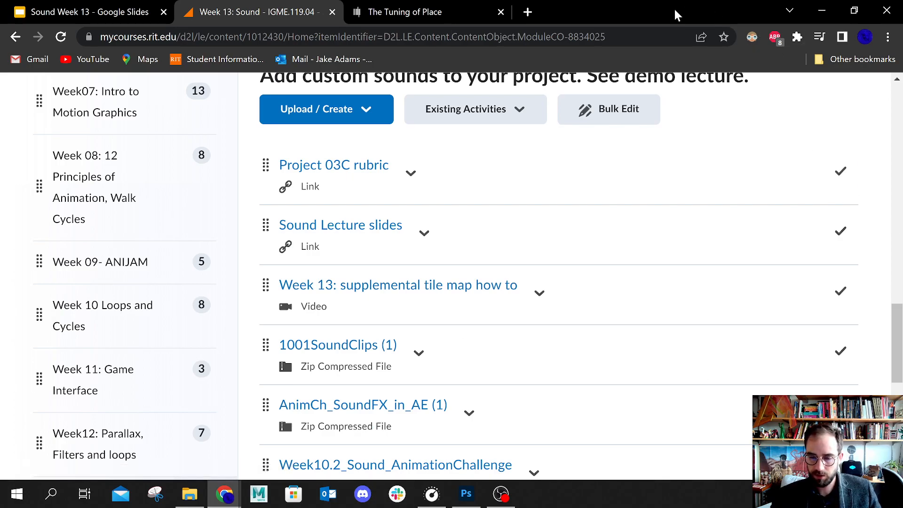
left_click_drag(674, 7, 352, 0)
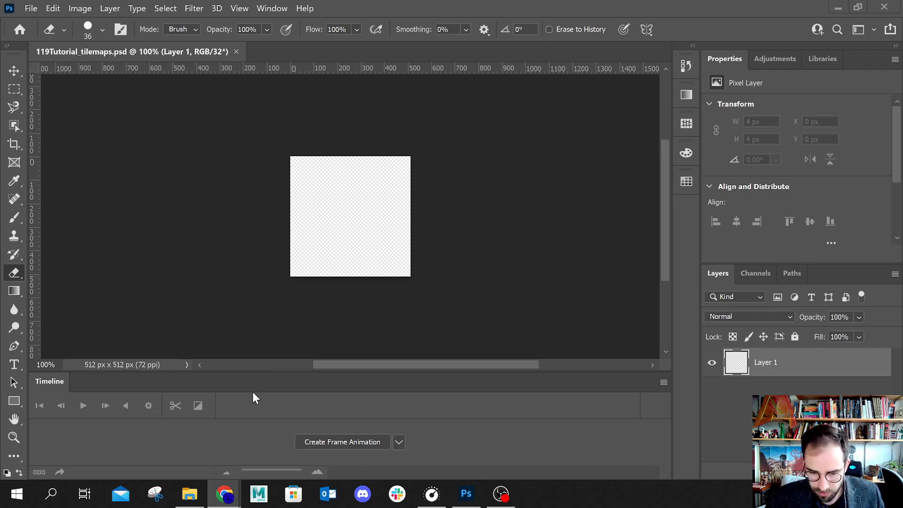
scroll(406, 288, "up", 2)
scroll(400, 266, "down", 1)
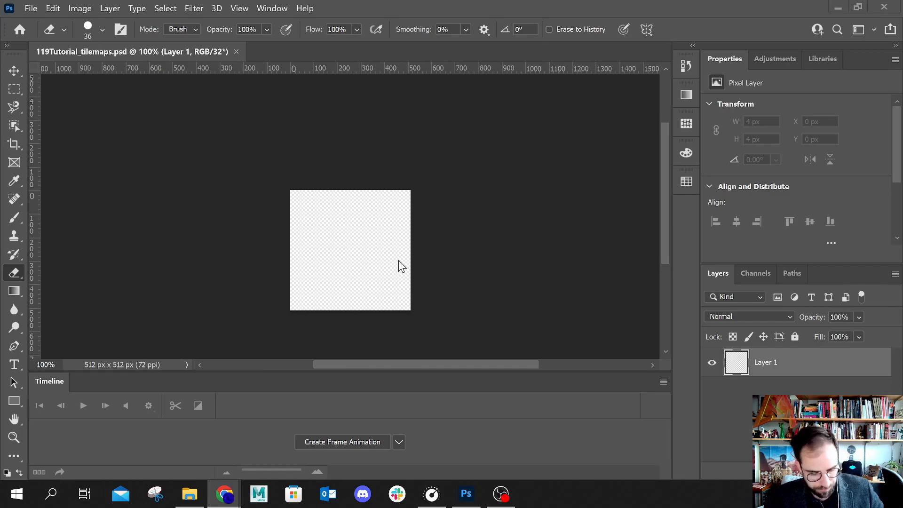
scroll(370, 237, "up", 1)
scroll(371, 256, "down", 2)
scroll(381, 280, "up", 1)
scroll(382, 281, "down", 1)
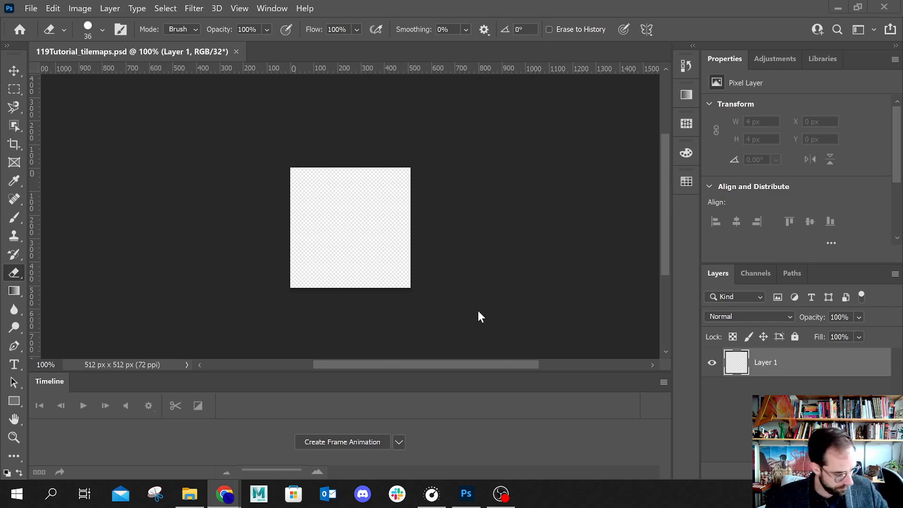
Test a small freehand Brush stroke on Layer 1 near the middle of the canvas and undo it
scroll(459, 314, "up", 4)
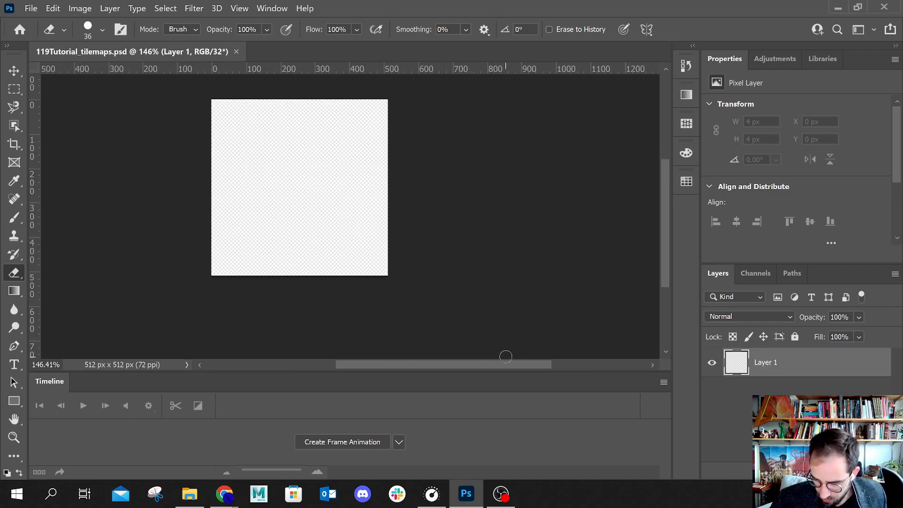
left_click_drag(498, 364, 467, 365)
scroll(478, 310, "up", 1)
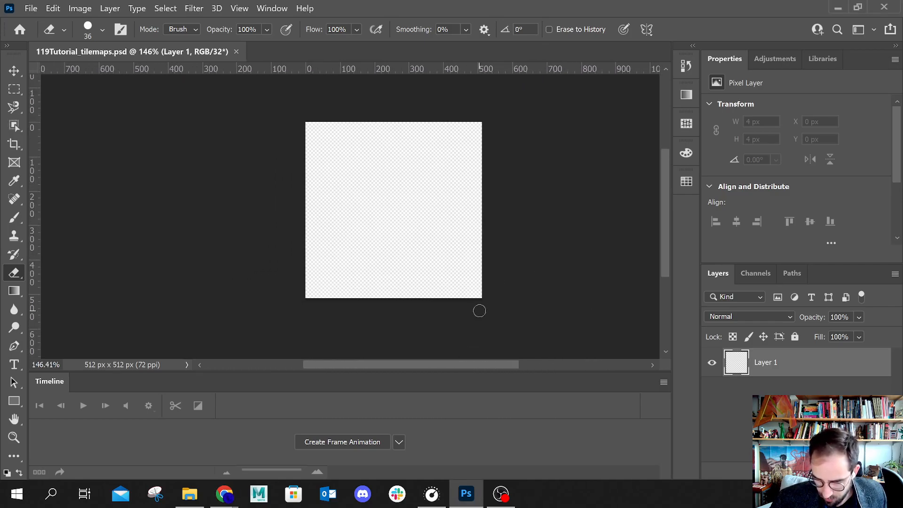
scroll(429, 234, "up", 2)
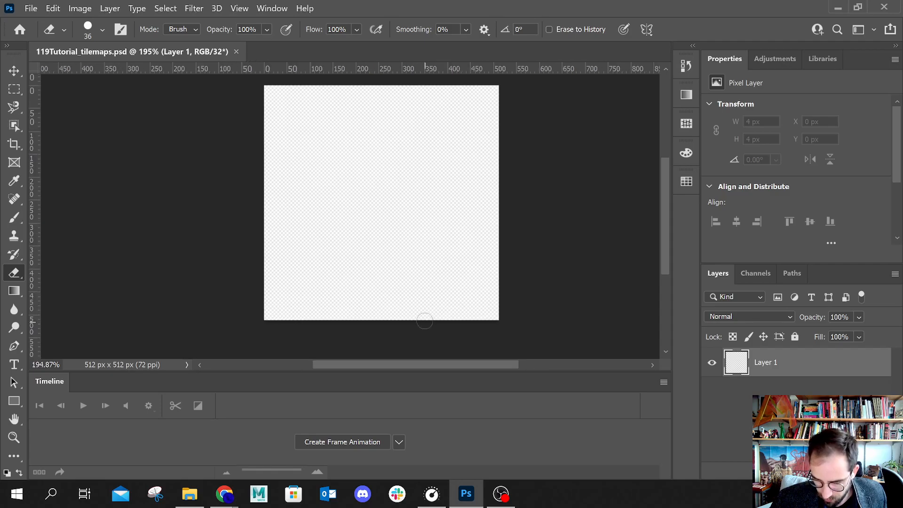
left_click_drag(663, 234, 666, 230)
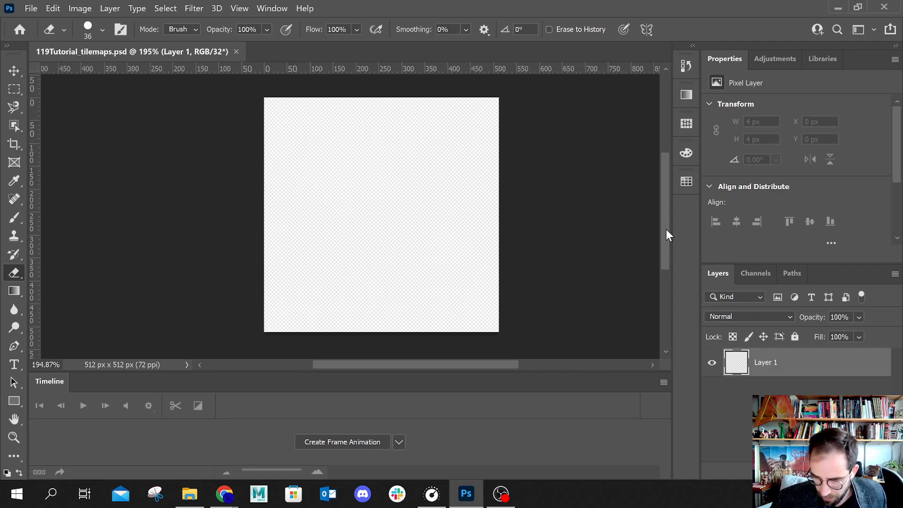
scroll(403, 245, "up", 1)
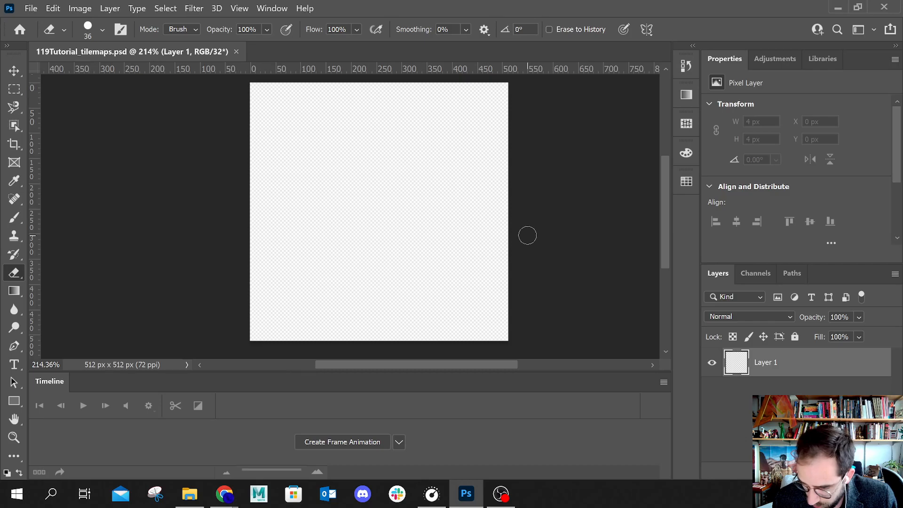
left_click(14, 222)
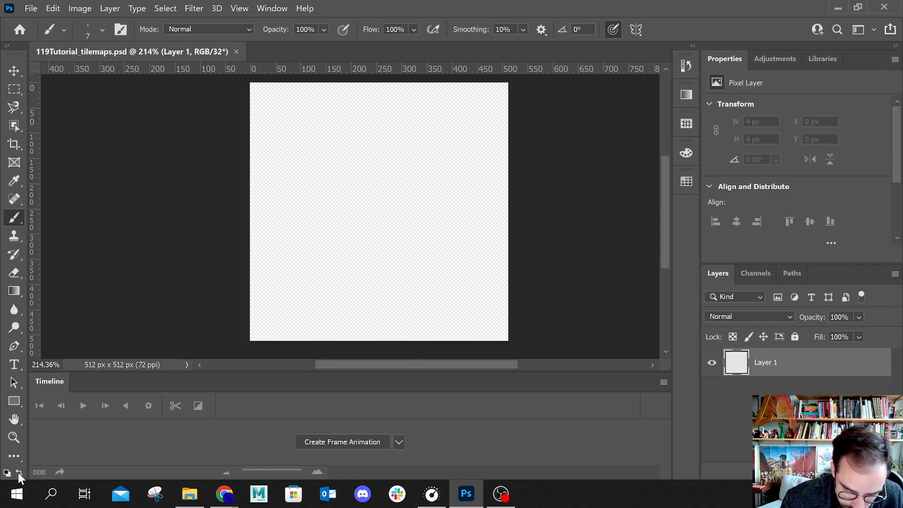
left_click_drag(344, 221, 336, 202)
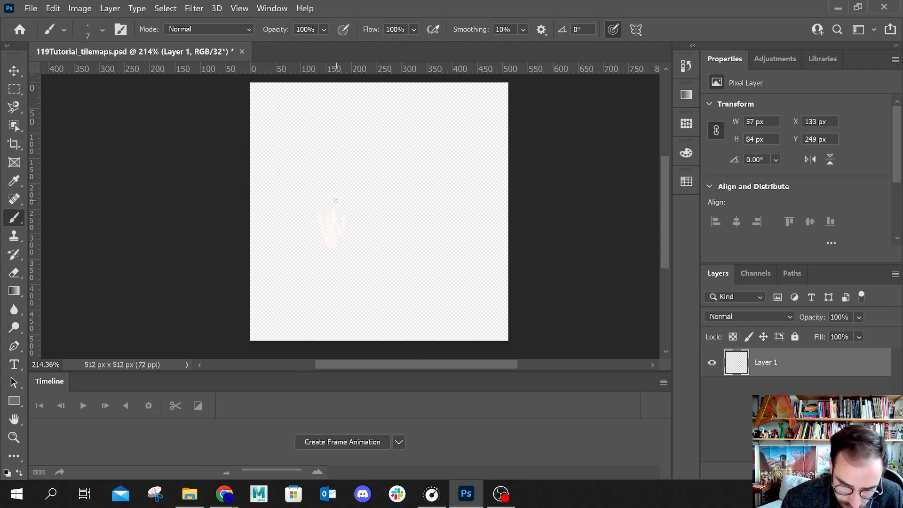
key("ctrl+z")
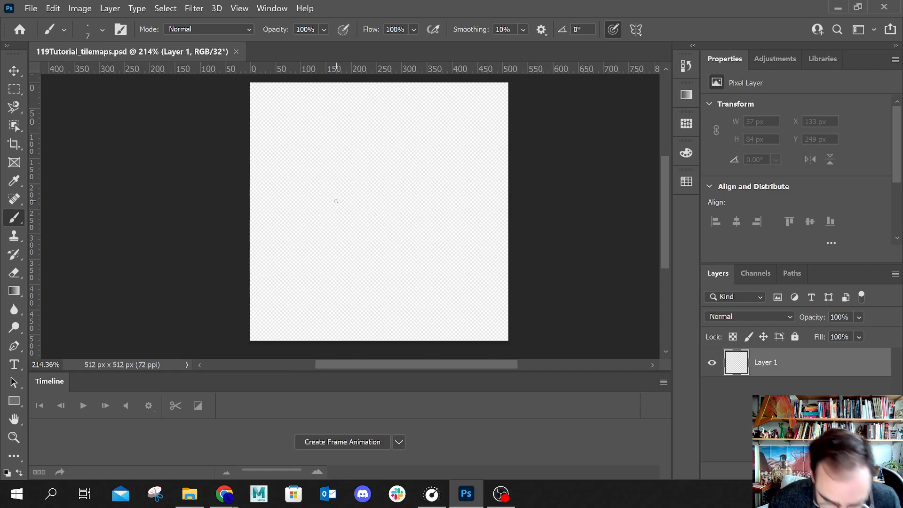
Expand the toolbox to two columns
left_click(14, 457)
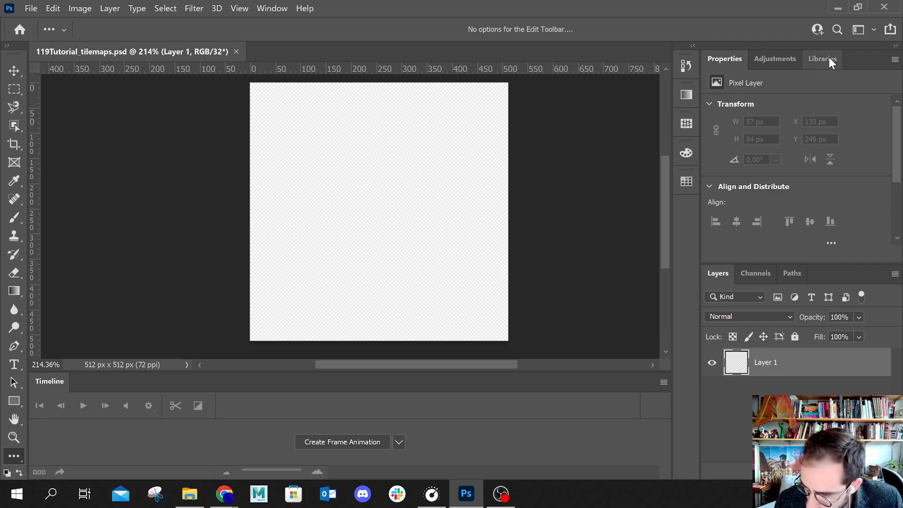
left_click_drag(898, 137, 898, 188)
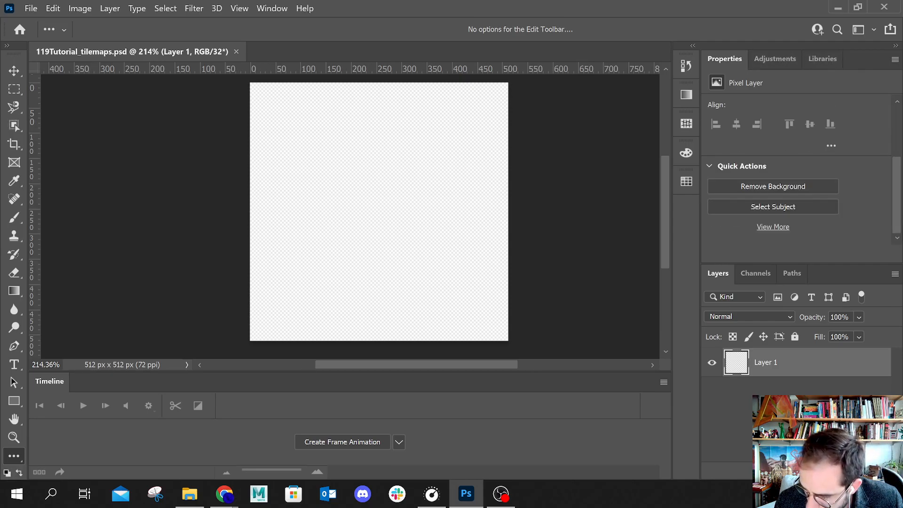
left_click(6, 46)
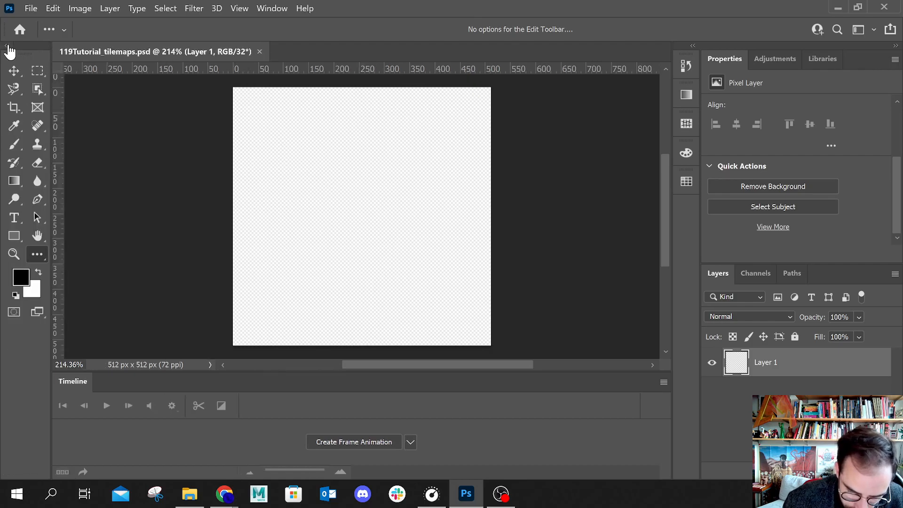
Set the foreground colour's hue to 254 in the Color Picker and activate the Brush tool
left_click(20, 277)
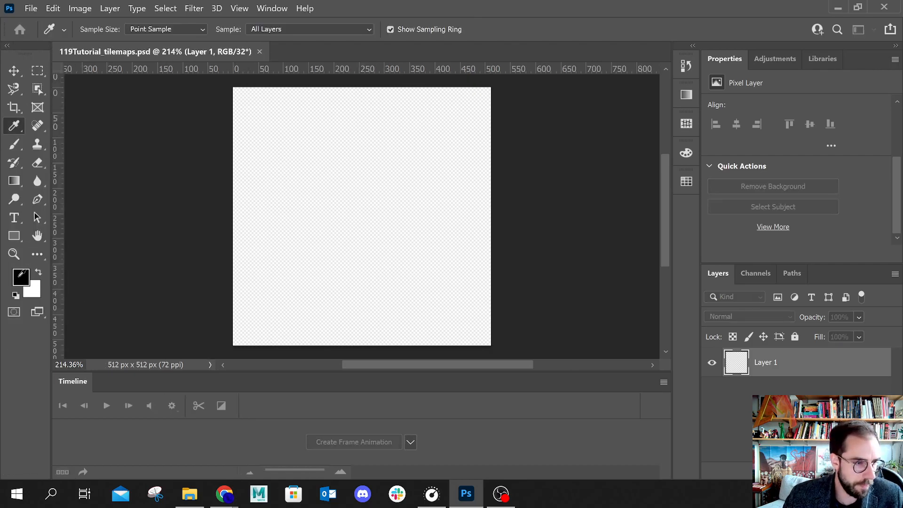
left_click_drag(0, 0, 512, 18)
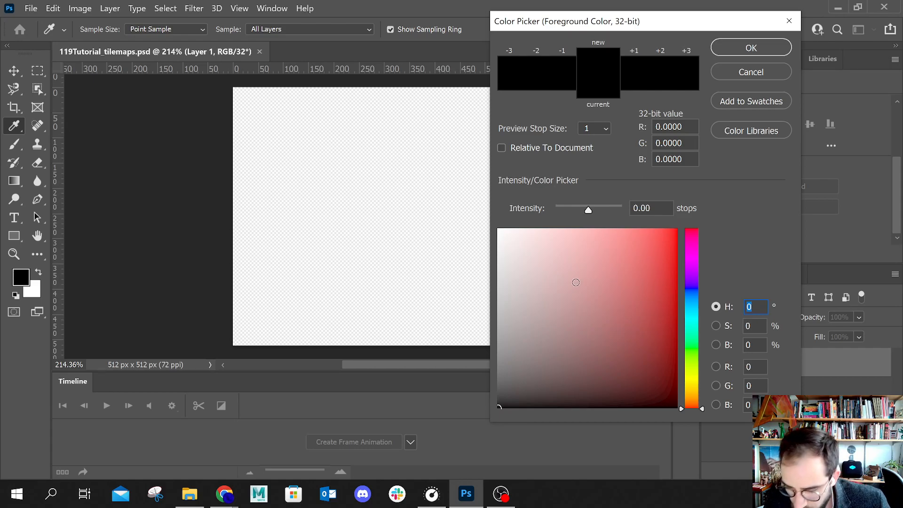
left_click(692, 281)
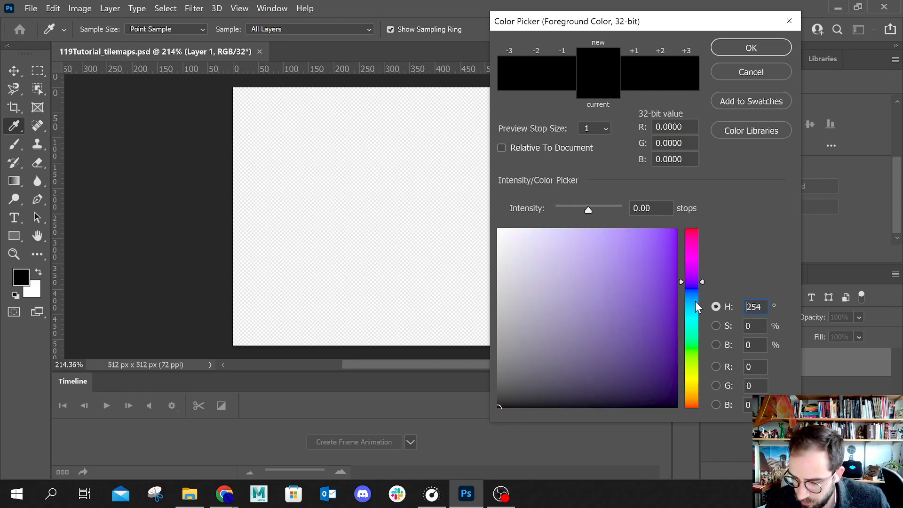
left_click(751, 48)
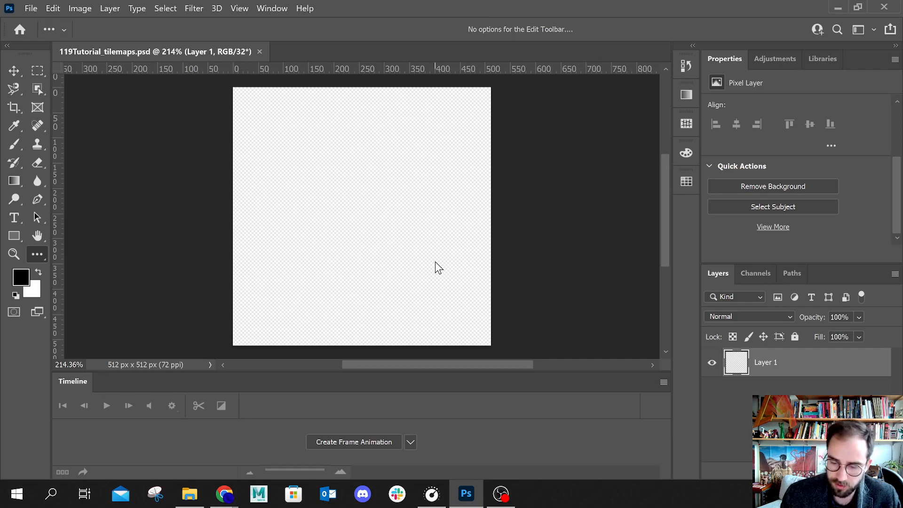
left_click(13, 147)
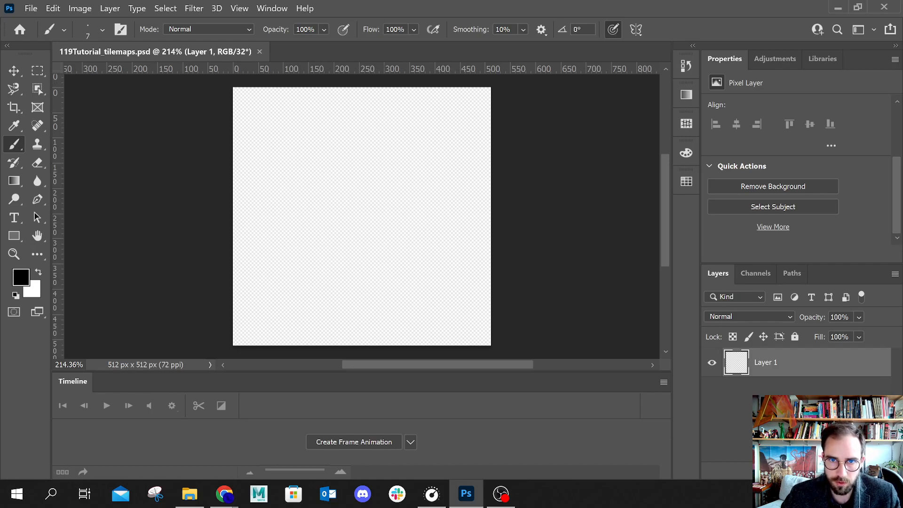
Switch to the Project 03C rubric in Chrome and review the to-do items on tile map assets and animated cycles
key("alt+Tab")
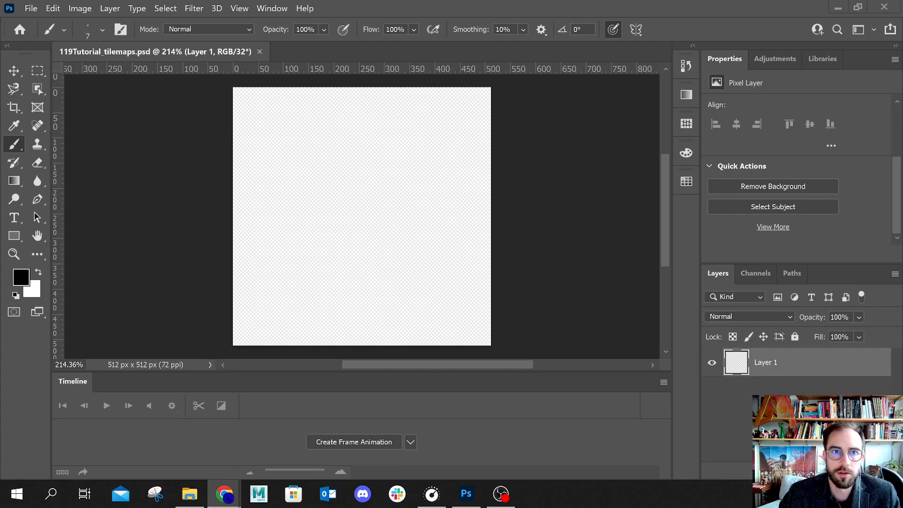
left_click_drag(902, 9, 248, 2)
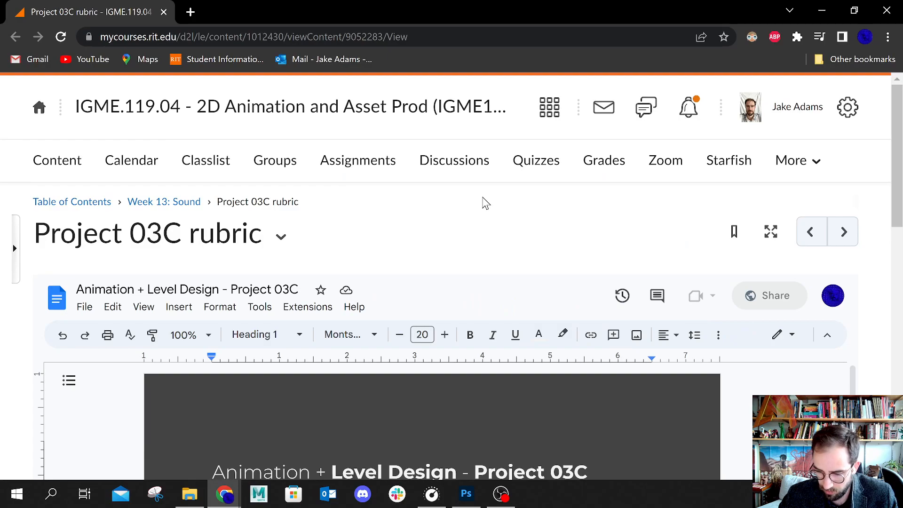
scroll(473, 202, "down", 5)
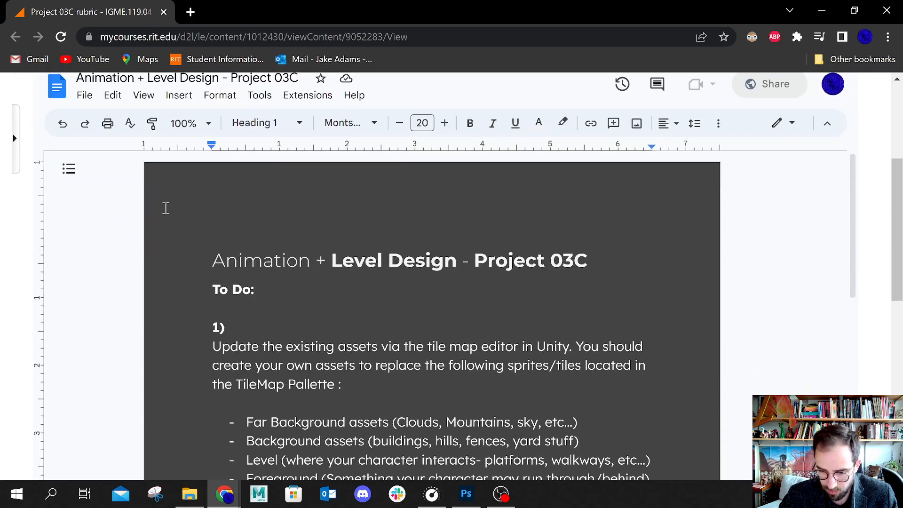
scroll(68, 98, "up", 2)
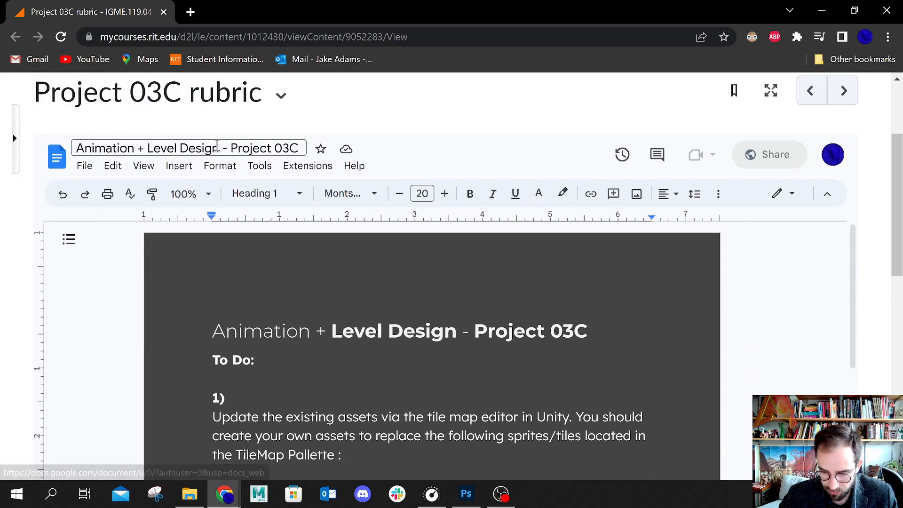
scroll(43, 179, "down", 5)
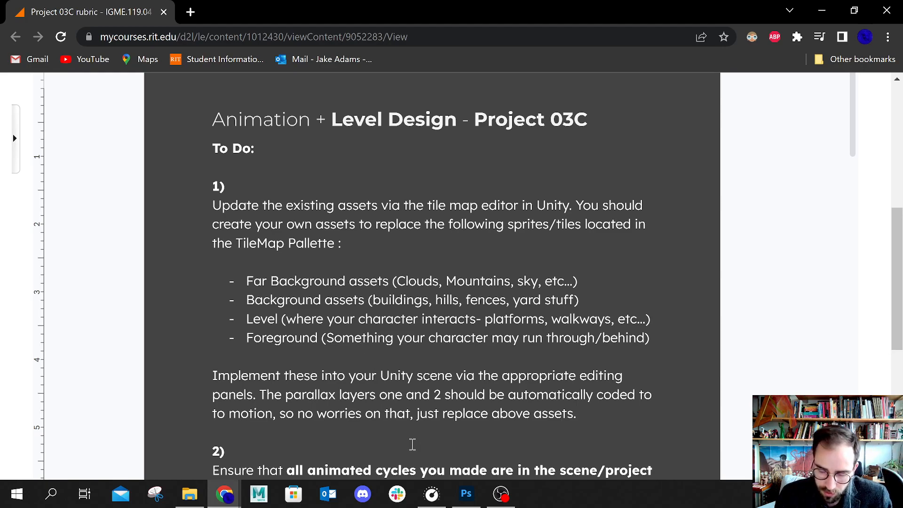
scroll(408, 435, "down", 5)
scroll(407, 373, "down", 1)
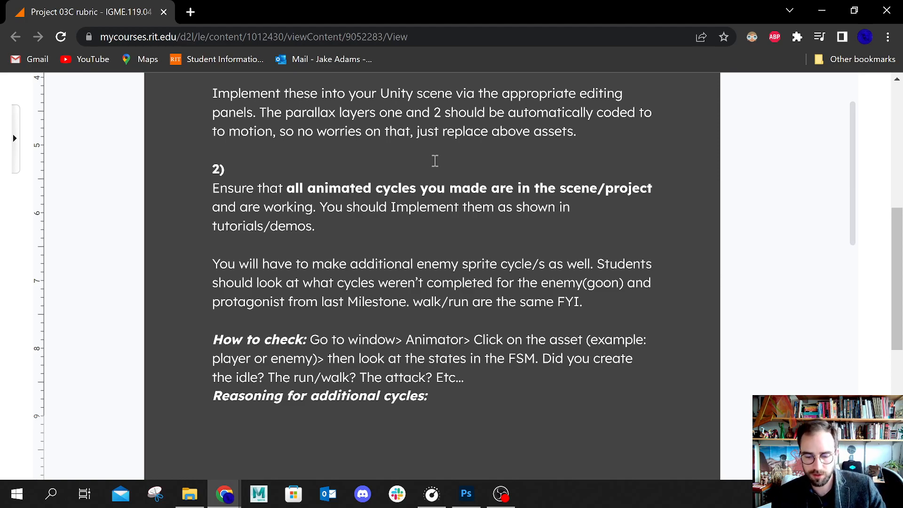
left_click_drag(406, 347, 465, 348)
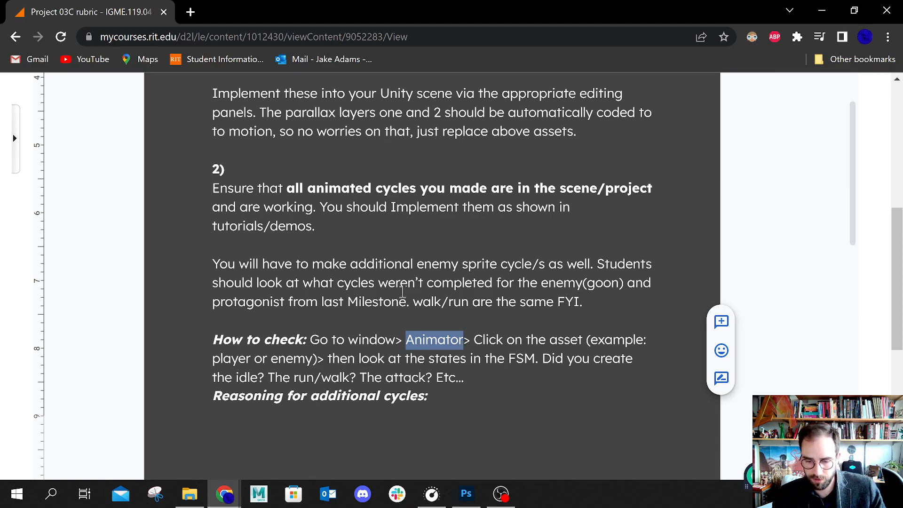
left_click_drag(287, 188, 475, 187)
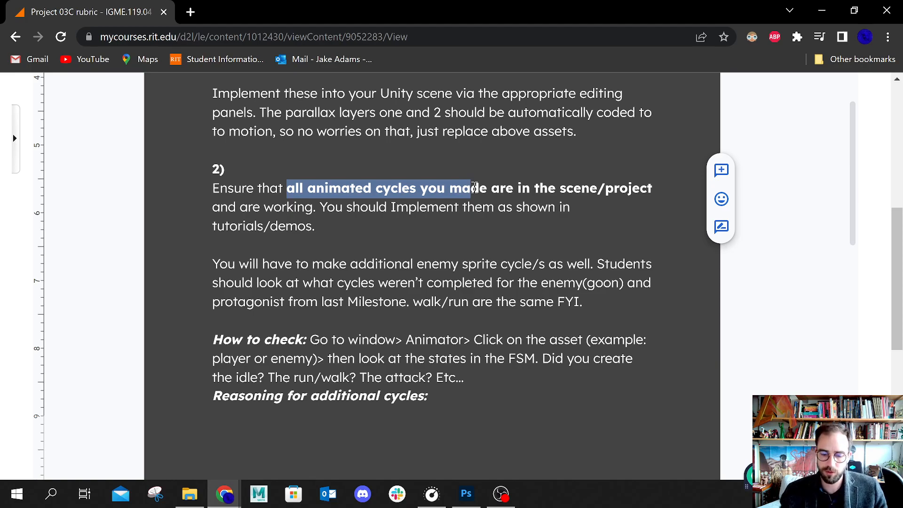
left_click(475, 322)
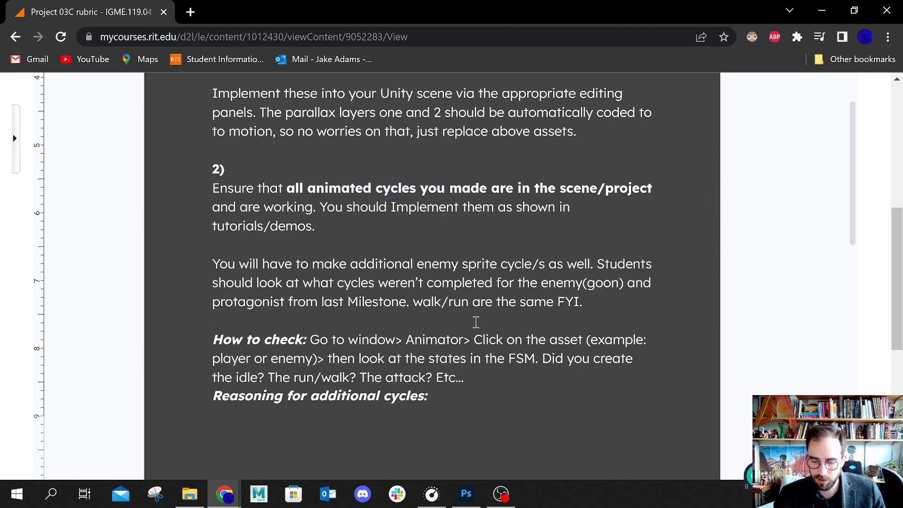
Replace the word "Project" with "build" in the rubric's Delivery sentence about submitting in a zipped folder
scroll(476, 322, "down", 2)
scroll(476, 322, "down", 6)
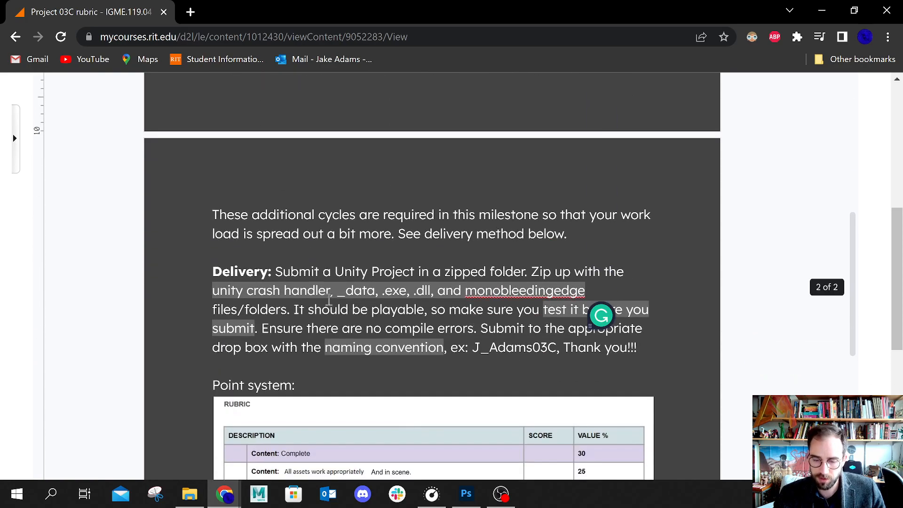
left_click_drag(275, 271, 431, 272)
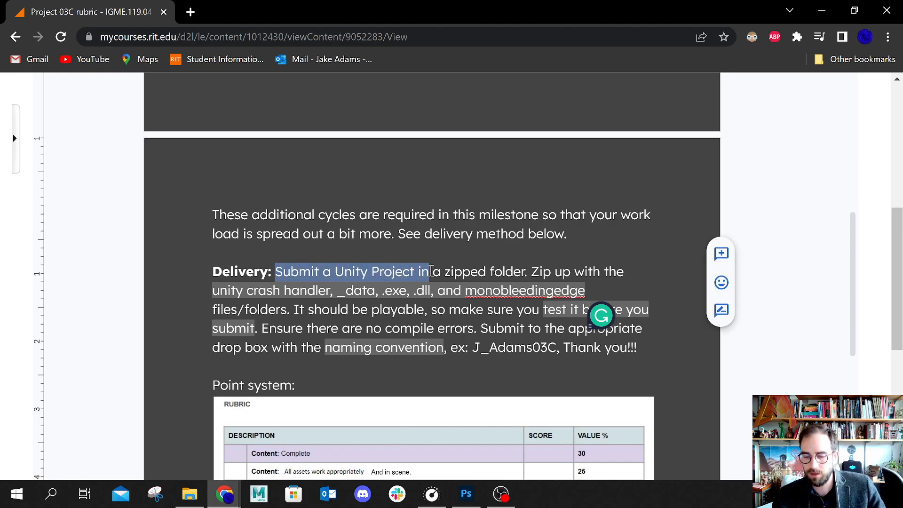
left_click(431, 271)
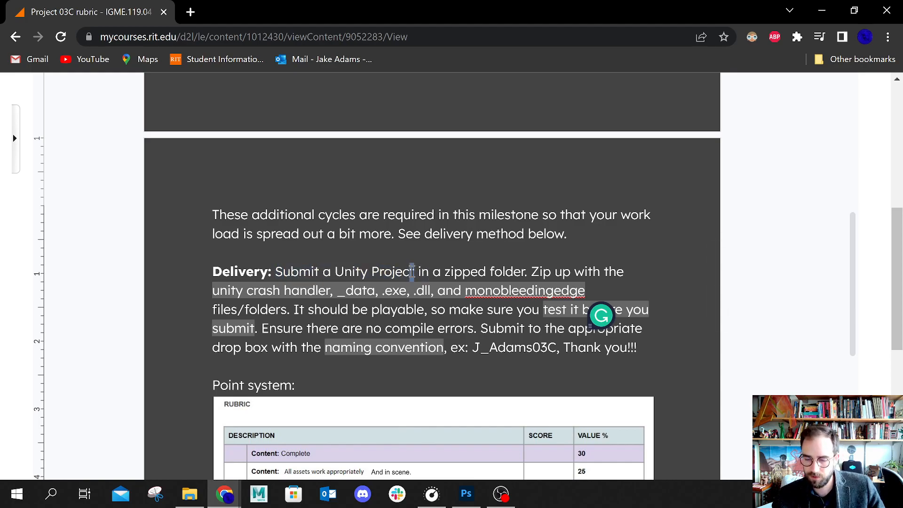
left_click_drag(415, 272, 371, 272)
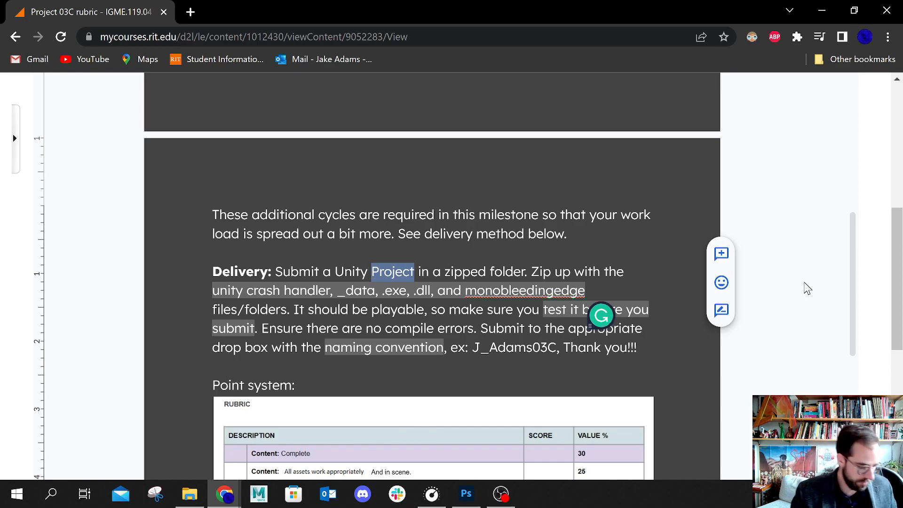
type("build")
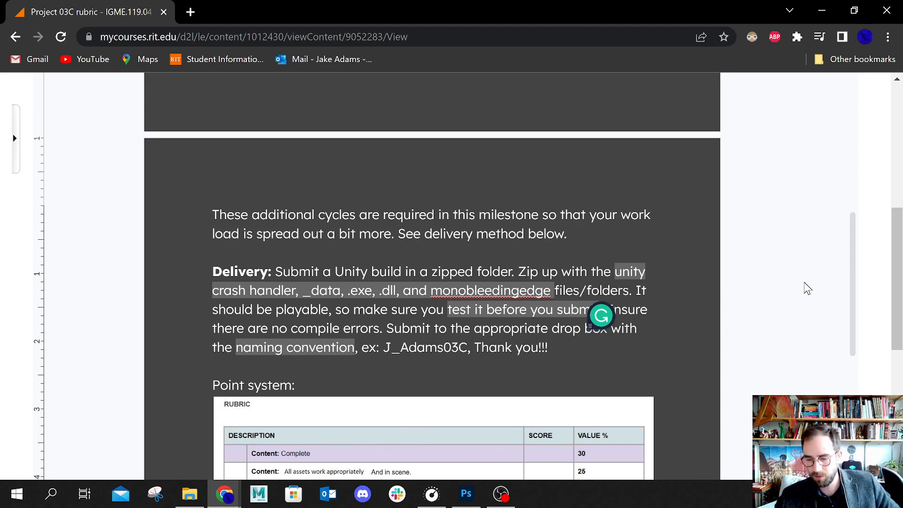
Insert "*NOT PROJECT FOLDER*" directly after "zipped folder" in the rubric's Delivery sentence
left_click(340, 329)
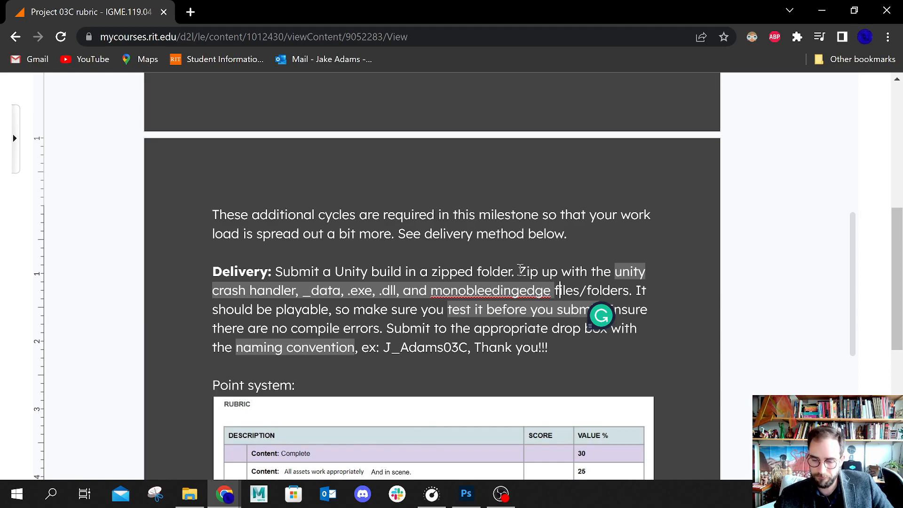
left_click(513, 272)
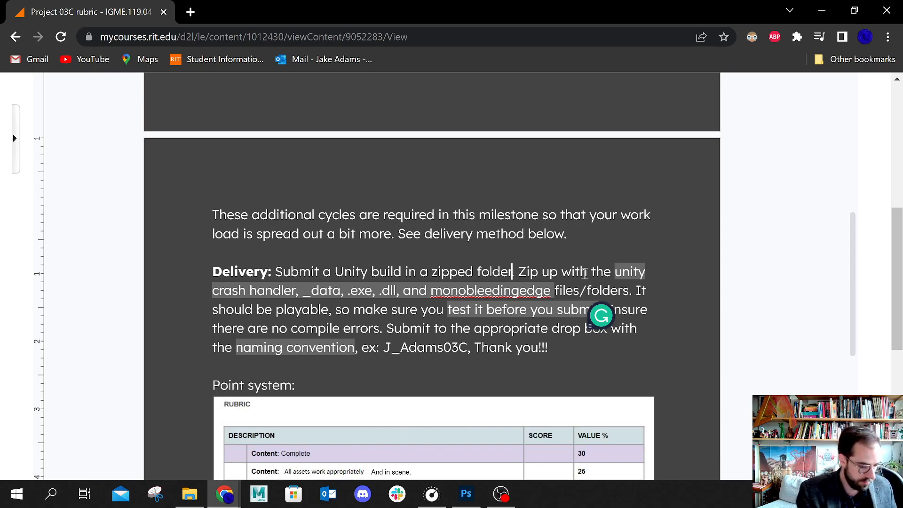
key("BackSpace")
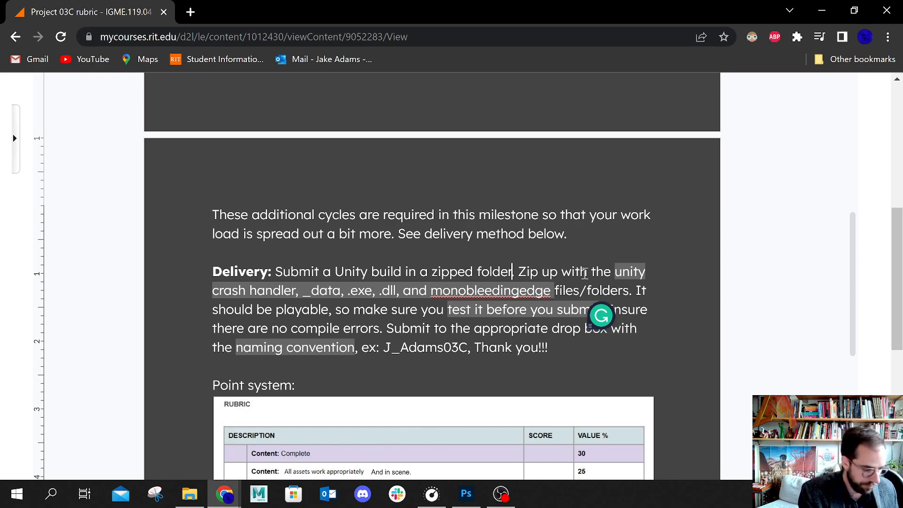
type("*")
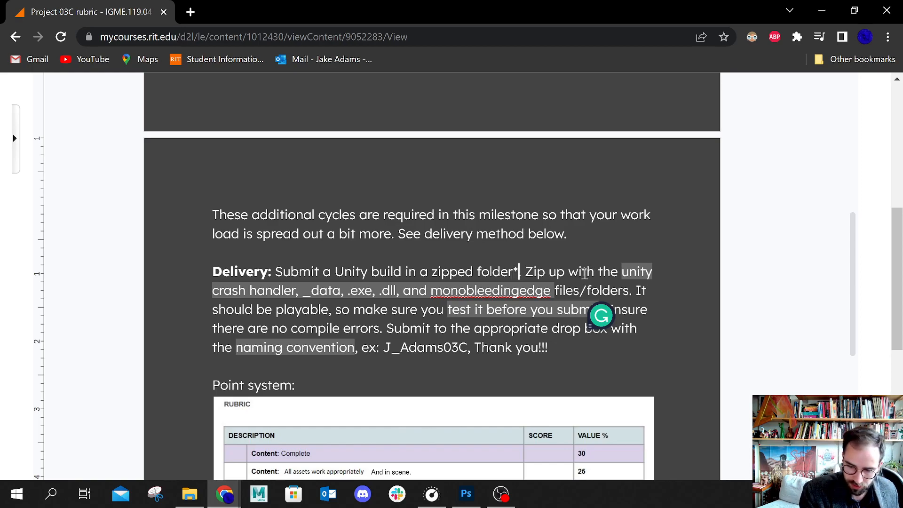
type("NOT")
type(" PROJEC")
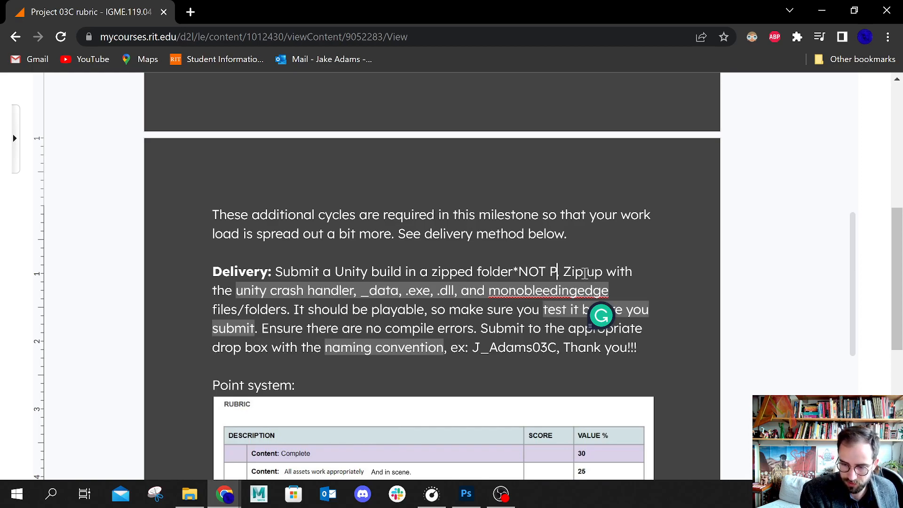
type("T FOLDWER")
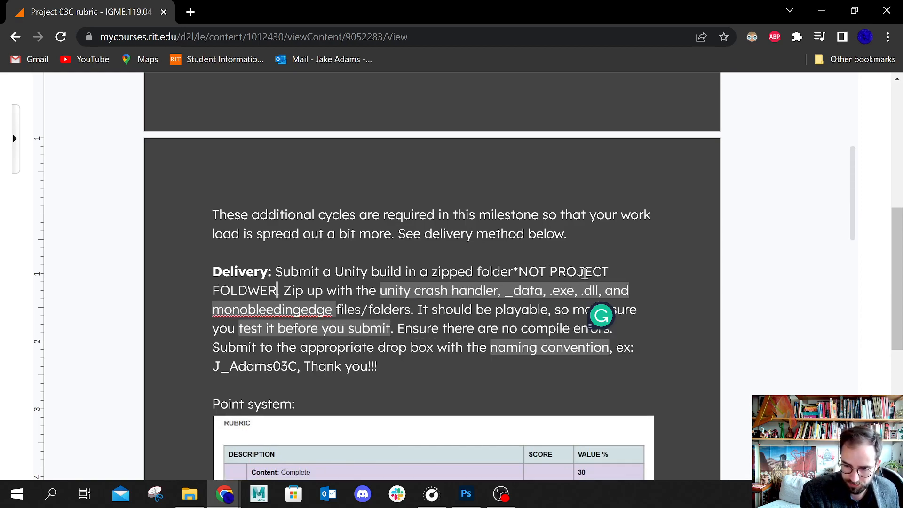
key("BackSpace")
key("BackSpace")
key("BackSpace")
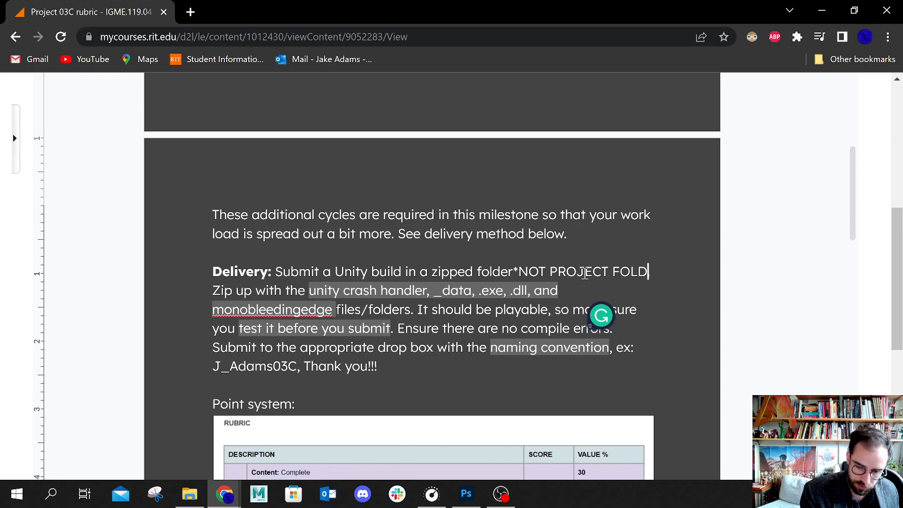
type("ER")
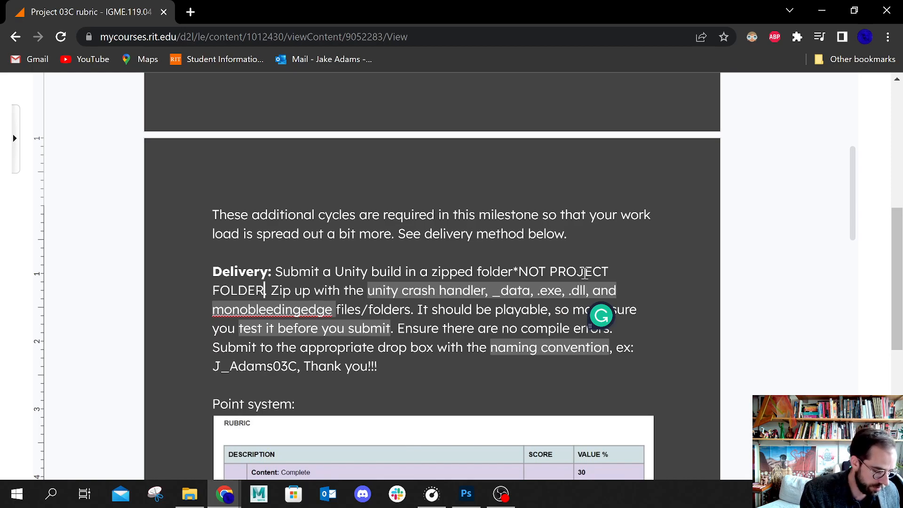
type("*")
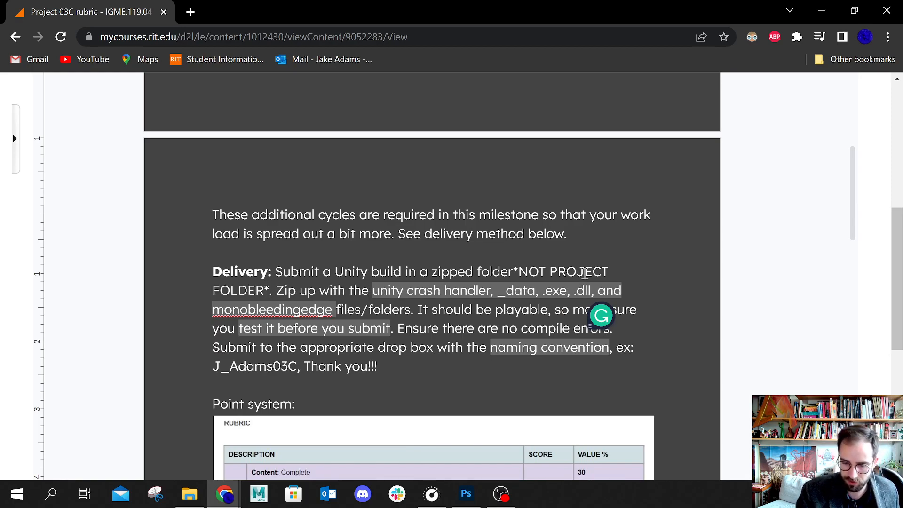
Make the words "NOT PROJECT FOLDER" in the Delivery paragraph bold
left_click_drag(519, 271, 267, 290)
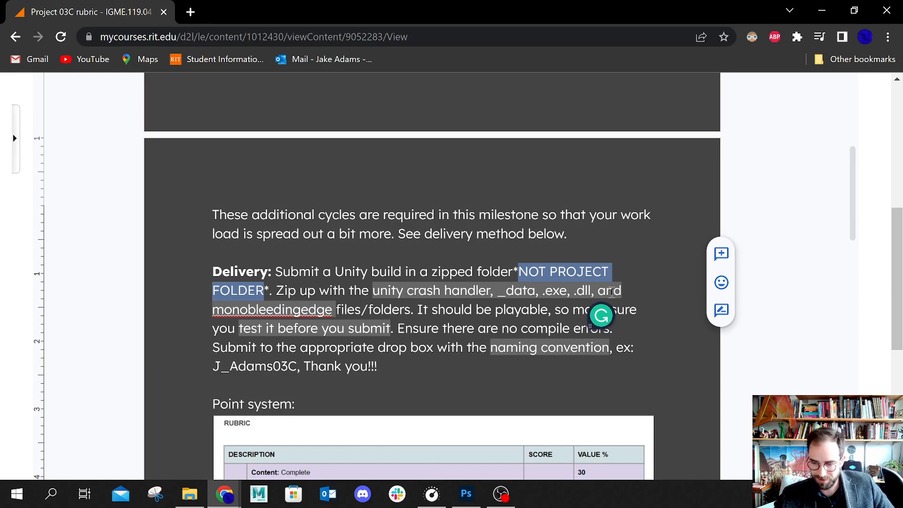
scroll(553, 268, "up", 4)
scroll(553, 267, "up", 10)
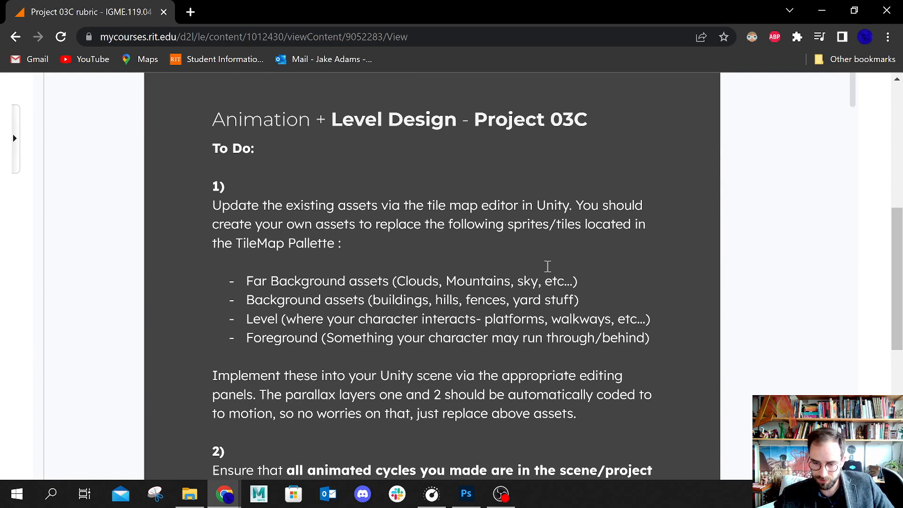
scroll(268, 167, "up", 5)
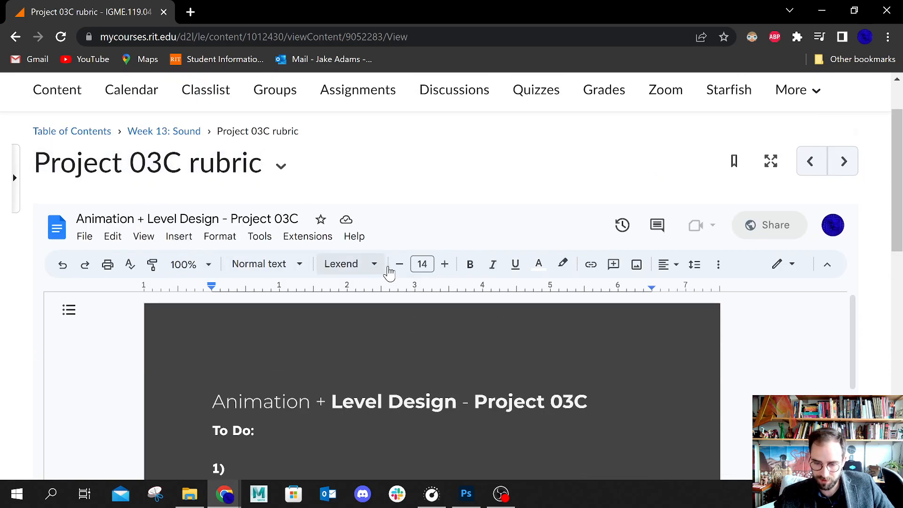
left_click(476, 265)
Make the words "Unity build" in the Delivery sentence bold
scroll(481, 279, "down", 6)
scroll(482, 279, "down", 6)
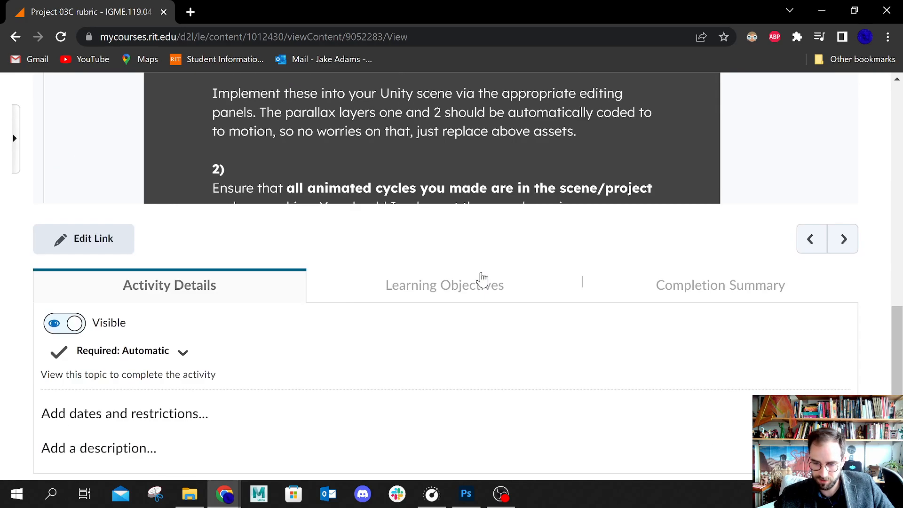
scroll(460, 174, "up", 2)
scroll(460, 171, "down", 6)
scroll(460, 173, "down", 5)
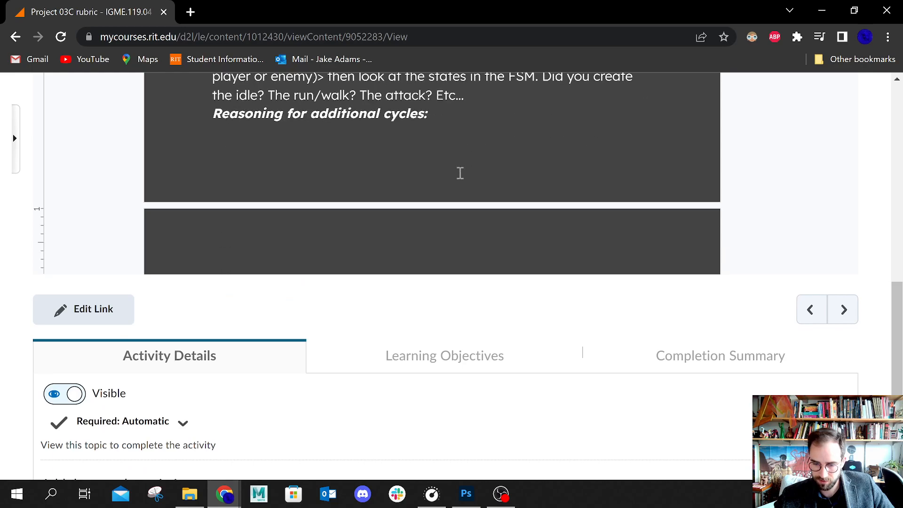
left_click(399, 170)
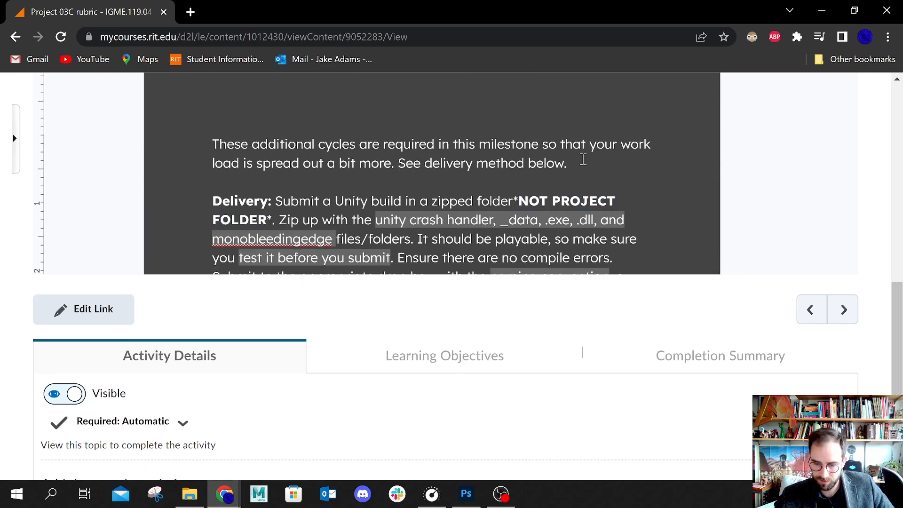
left_click_drag(338, 199, 407, 204)
right_click(396, 204)
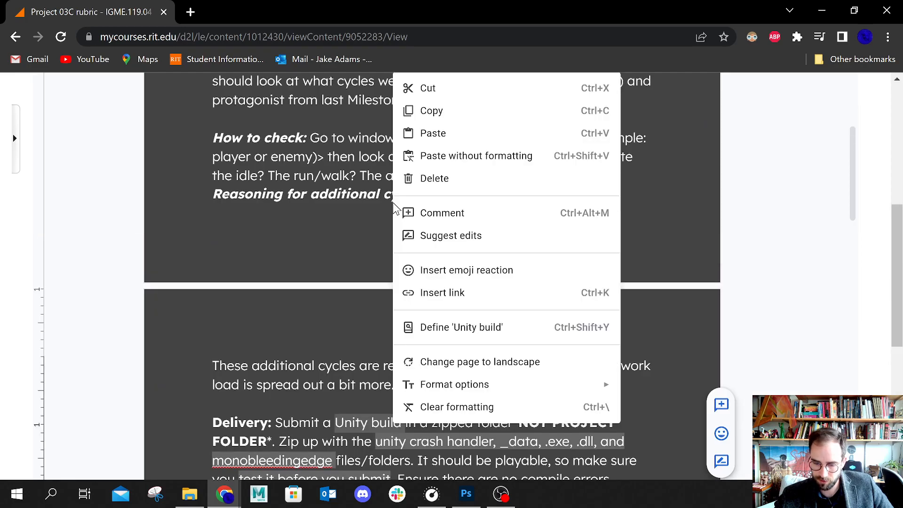
left_click(300, 198)
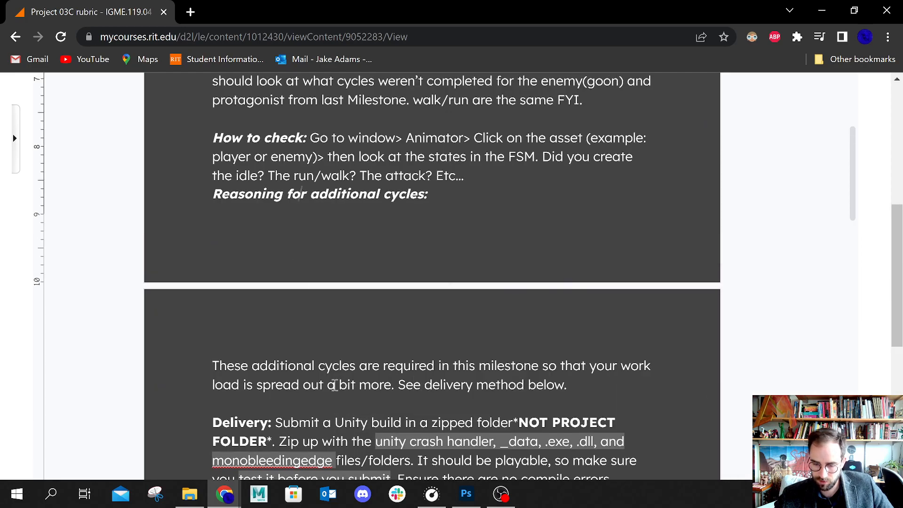
left_click_drag(338, 418, 405, 420)
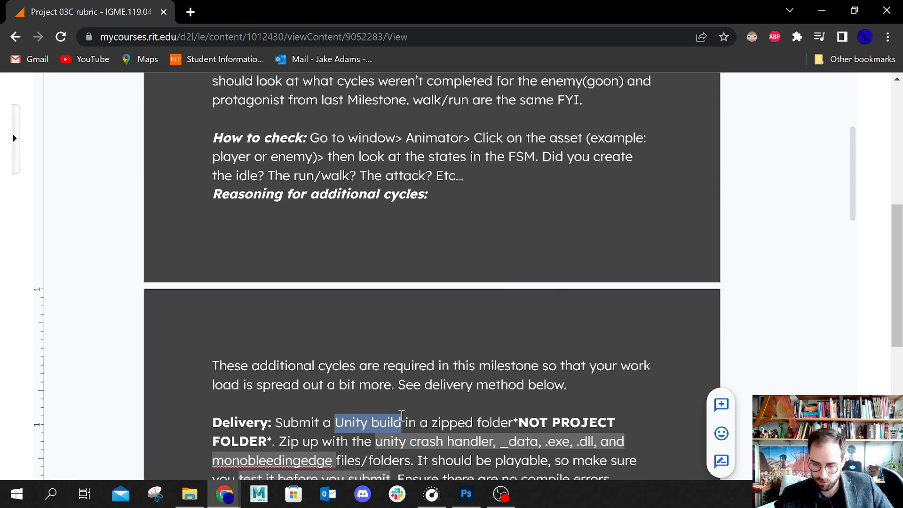
scroll(400, 413, "up", 4)
scroll(399, 413, "up", 10)
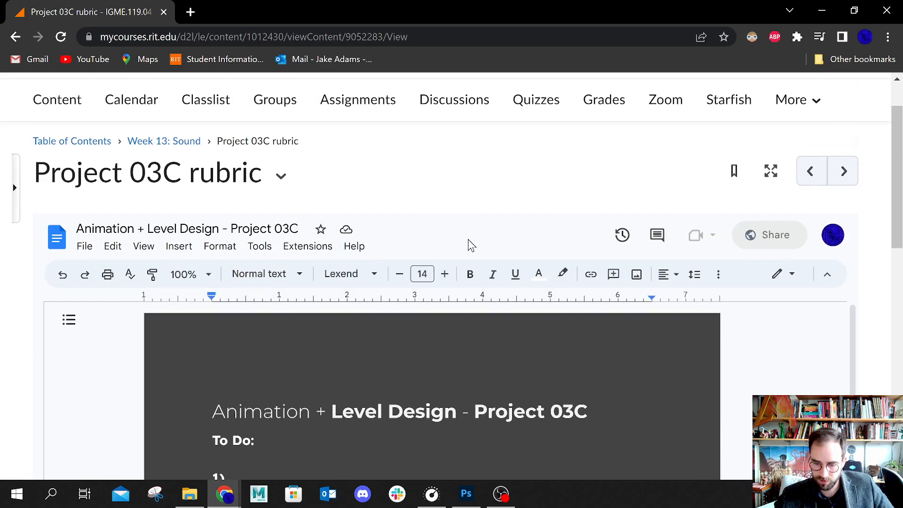
left_click(466, 276)
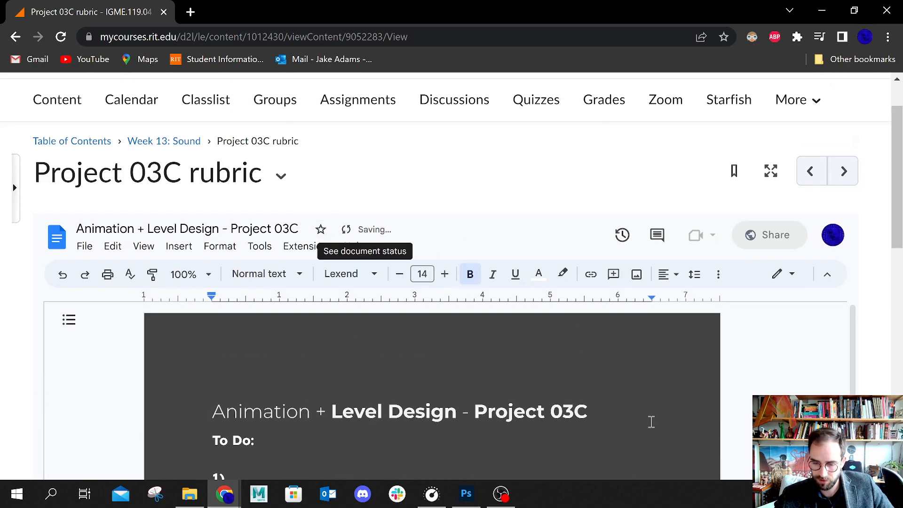
Review the edited Delivery paragraph, the animation cycle instructions and the list of tile map assets in the rubric
scroll(703, 353, "down", 10)
scroll(669, 353, "up", 4)
scroll(658, 356, "down", 3)
scroll(658, 357, "down", 3)
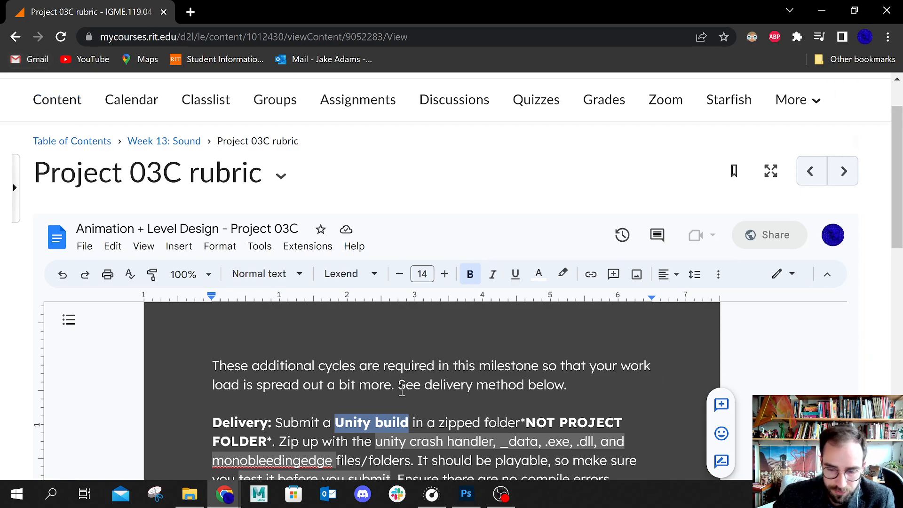
scroll(720, 179, "down", 2)
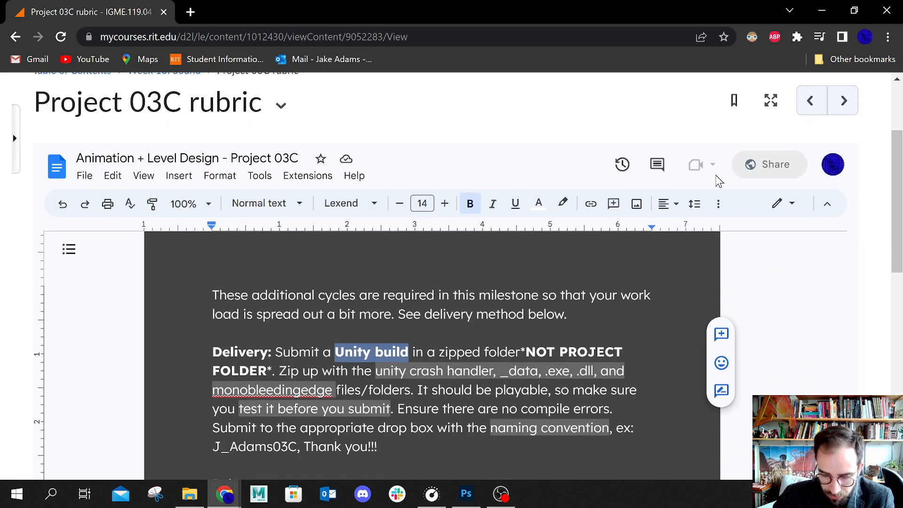
scroll(546, 320, "up", 5)
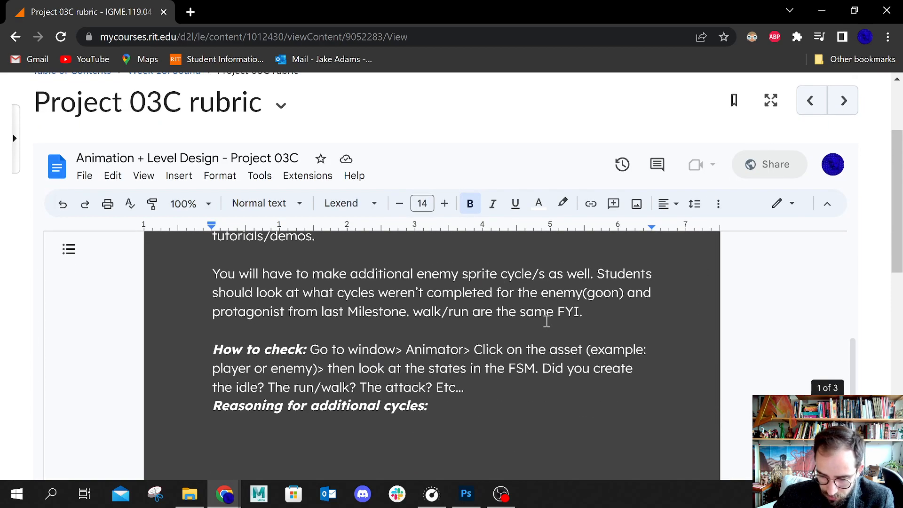
scroll(300, 288, "up", 3)
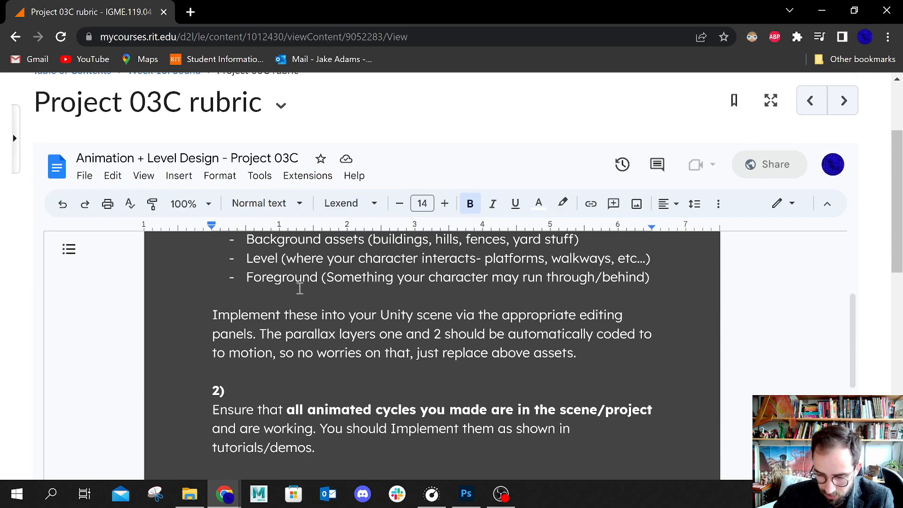
scroll(265, 280, "up", 2)
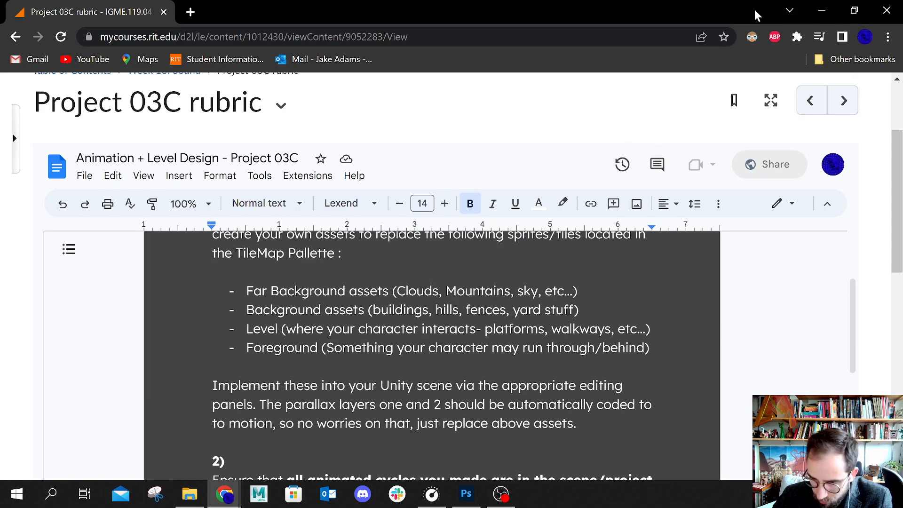
Switch to Photoshop and set the foreground colour to a purple with hue 254, saturation 76% and brightness 61%
left_click_drag(755, 11, 706, 0)
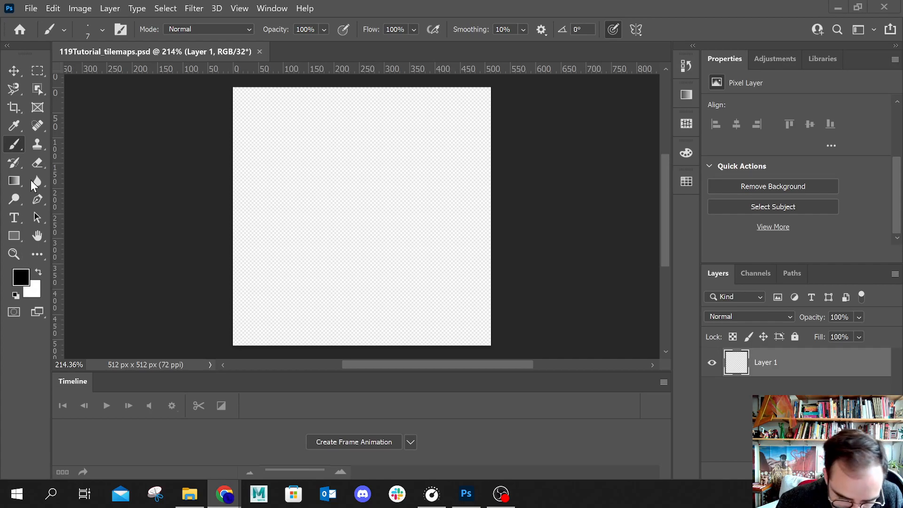
left_click(22, 281)
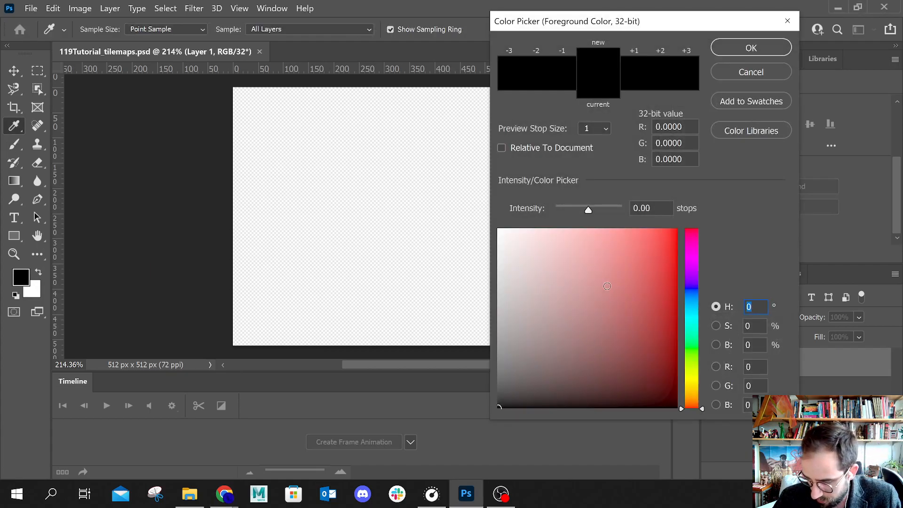
left_click(693, 281)
mouse_move(666, 291)
left_mouse_down()
mouse_move(610, 301)
mouse_move(634, 298)
left_mouse_up()
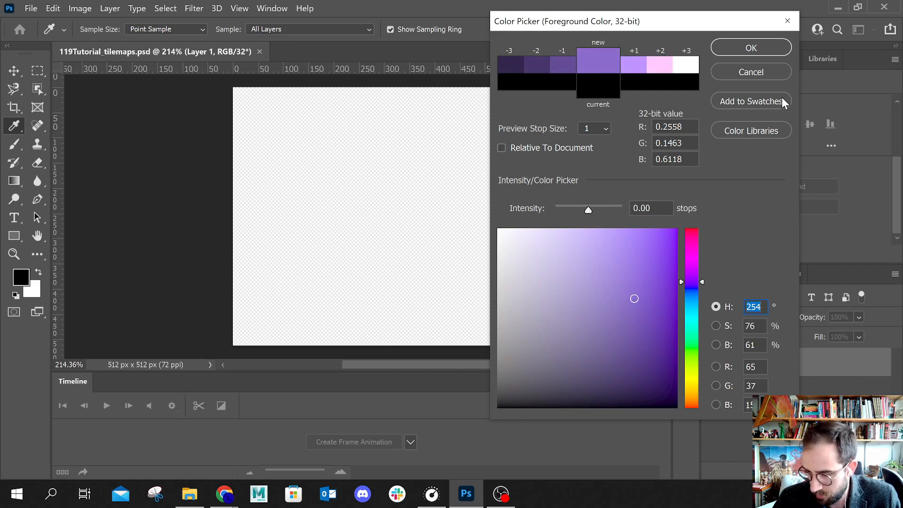
left_click(762, 50)
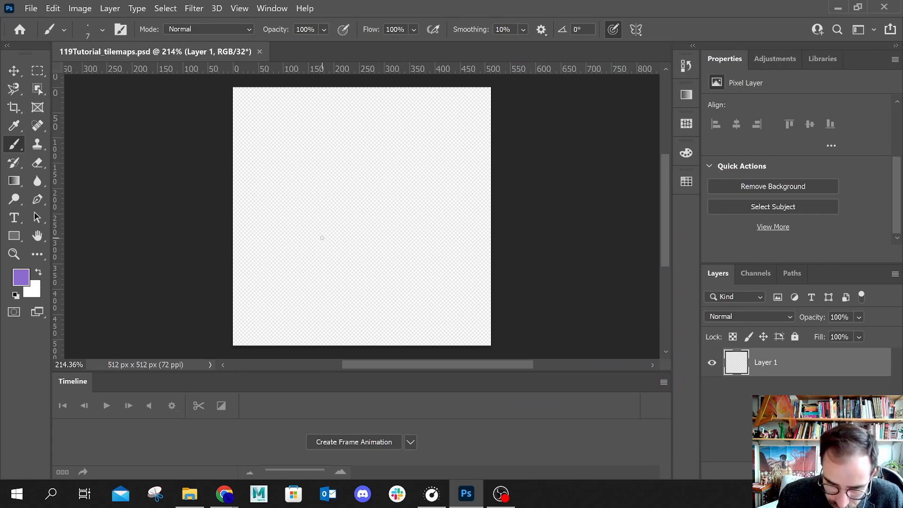
Set the brush size to 32 px for the Hard Round Pressure Size brush
left_click(101, 30)
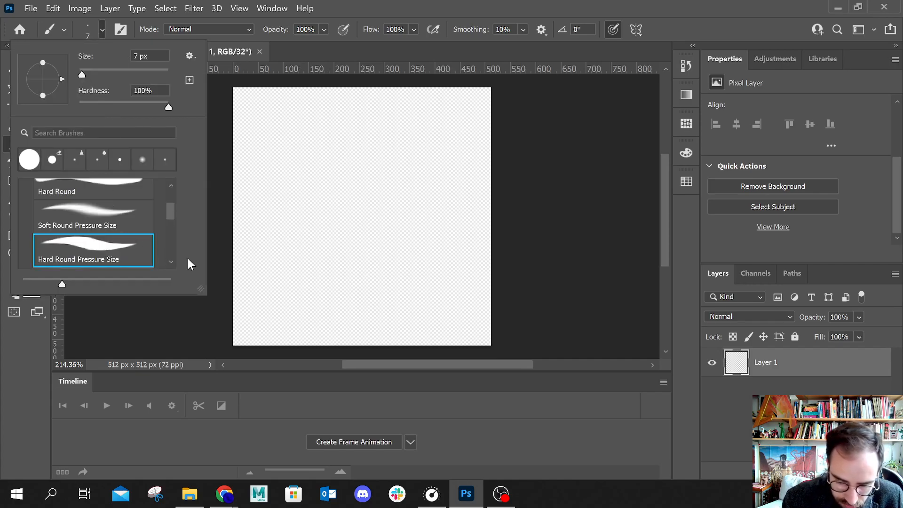
mouse_move(81, 76)
left_mouse_down()
mouse_move(101, 79)
mouse_move(91, 80)
left_mouse_up()
left_click(390, 12)
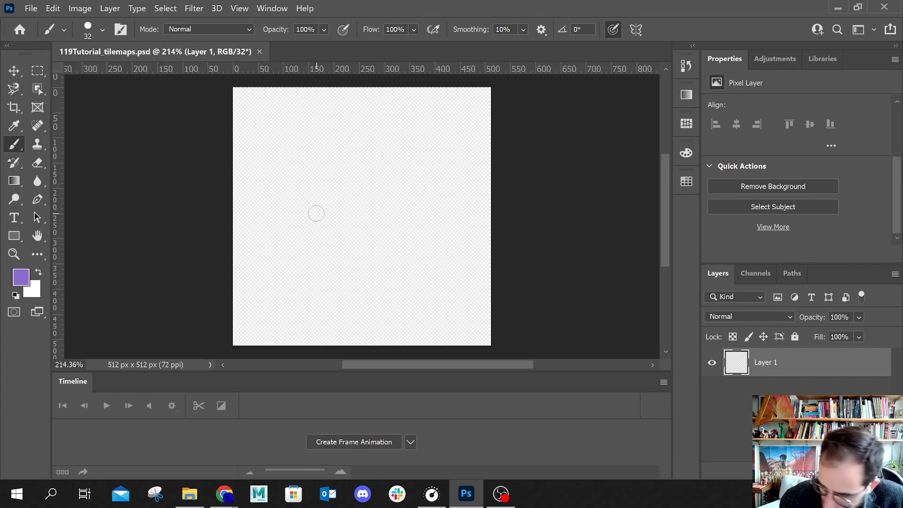
Add a new layer above Layer 1 and rename Layer 1 as "1"
left_click(869, 471)
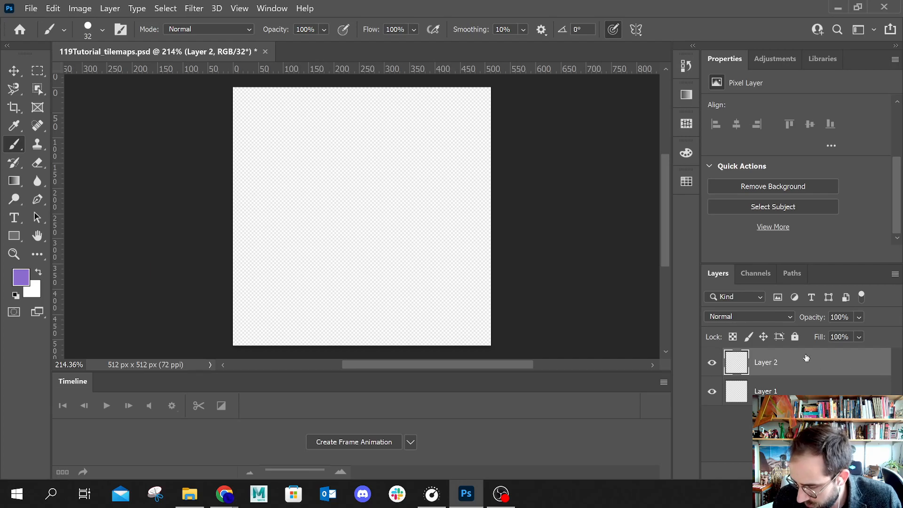
double_click(768, 361)
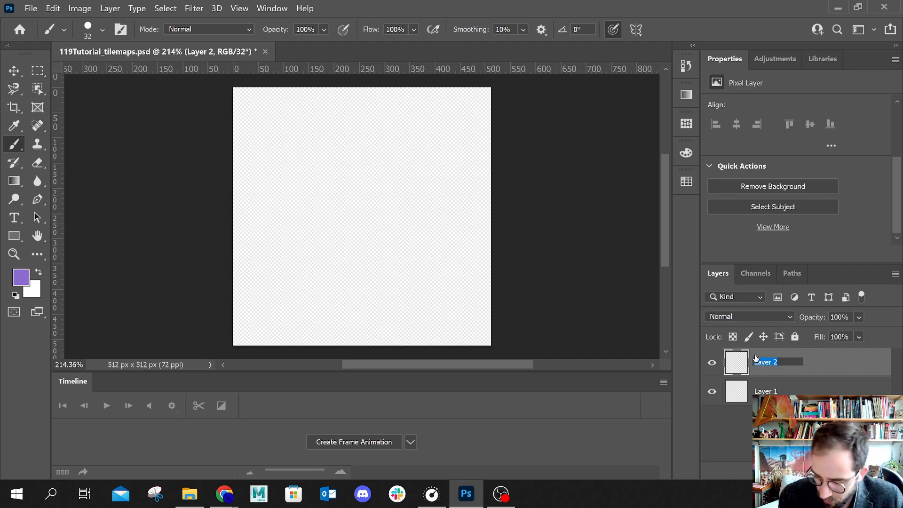
left_click(855, 392)
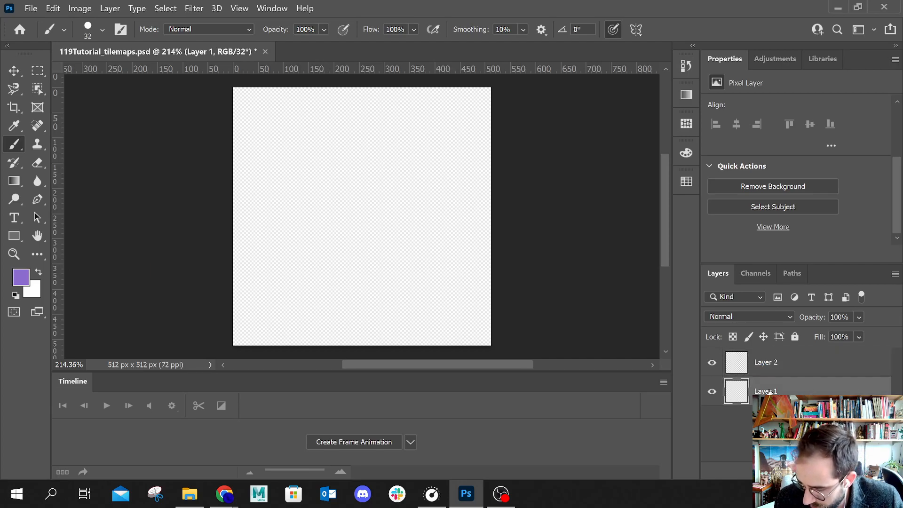
double_click(765, 390)
type("1")
key("Return")
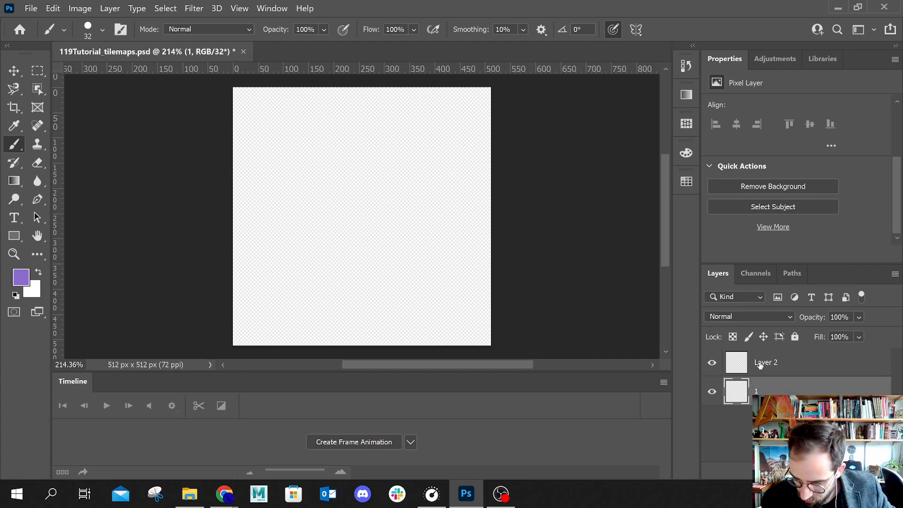
Rename Layer 2 as "2"
double_click(764, 361)
type("2")
key("Return")
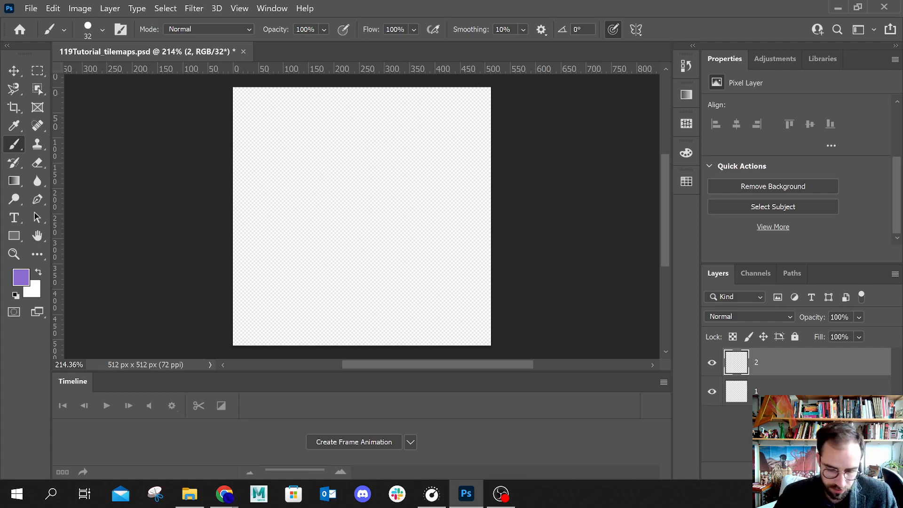
Find and open the Windows Calculator app, placing its window over the Photoshop workspace
left_click(58, 502)
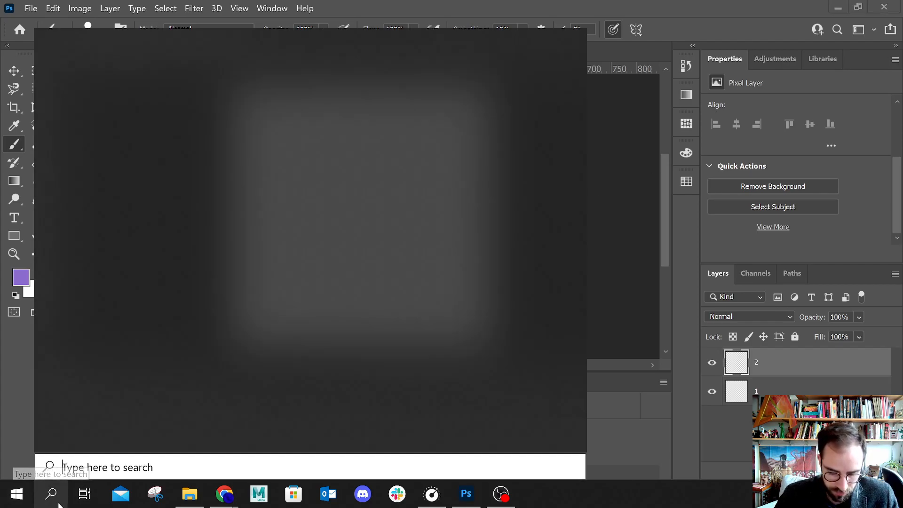
type("ca")
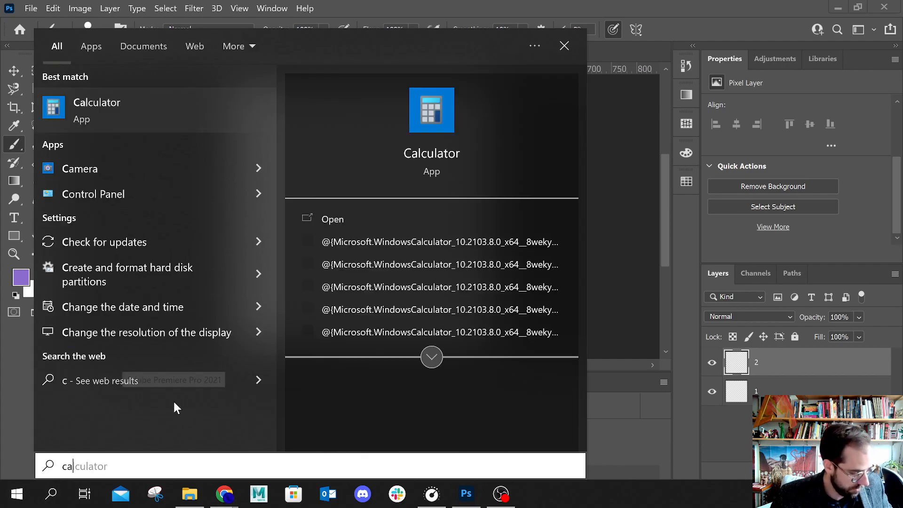
type("lculat")
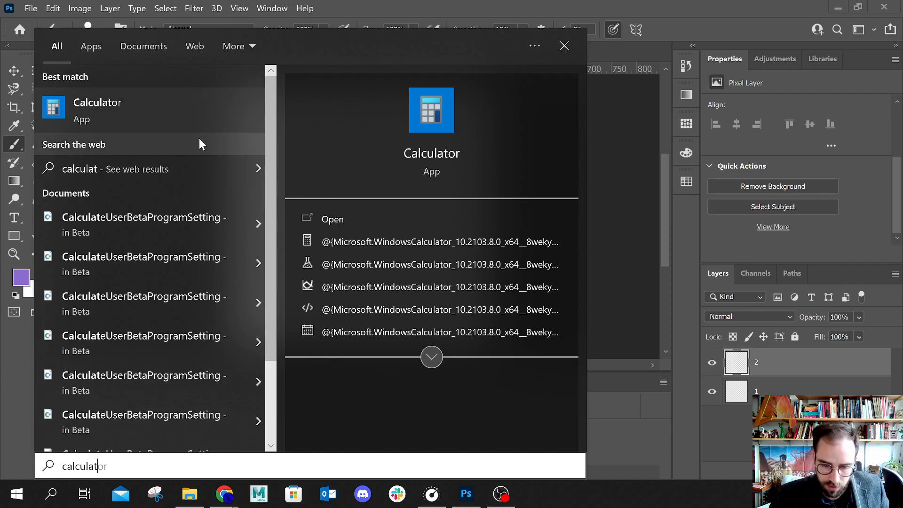
left_click(173, 106)
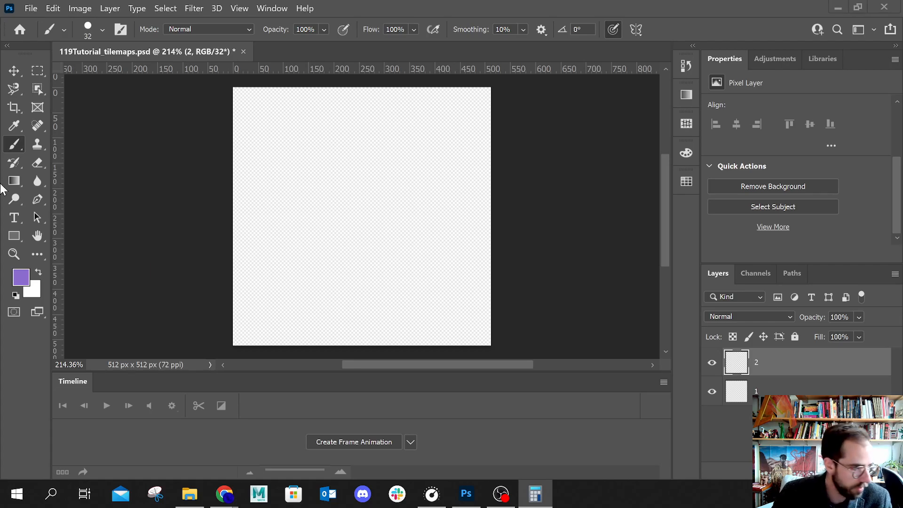
left_click_drag(0, 0, 80, 11)
Calculate 512 divided by 8 to work out the tile size for an eight-tile row
left_click(100, 316)
left_click(67, 359)
left_click(83, 359)
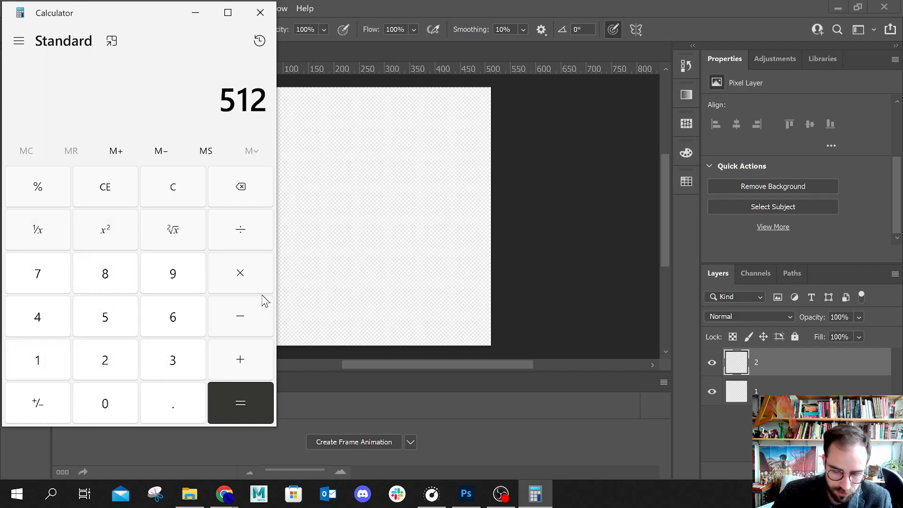
left_click(249, 239)
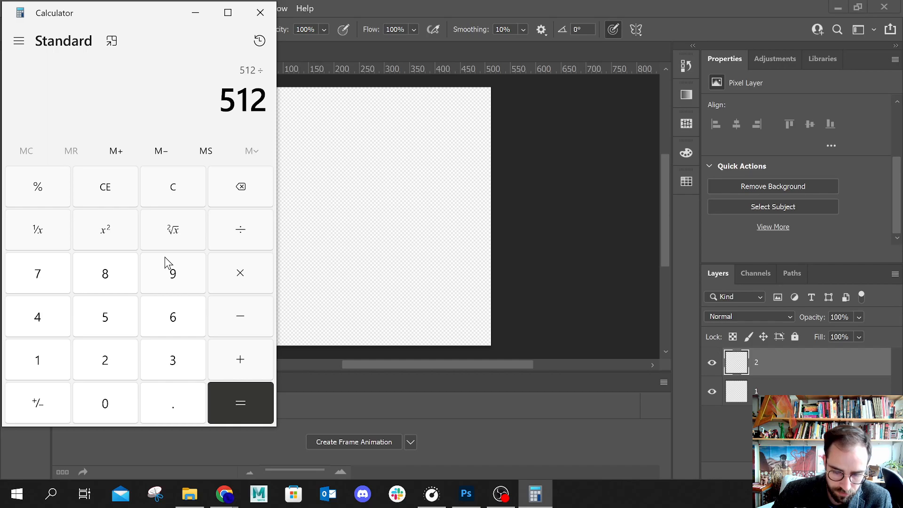
left_click(121, 281)
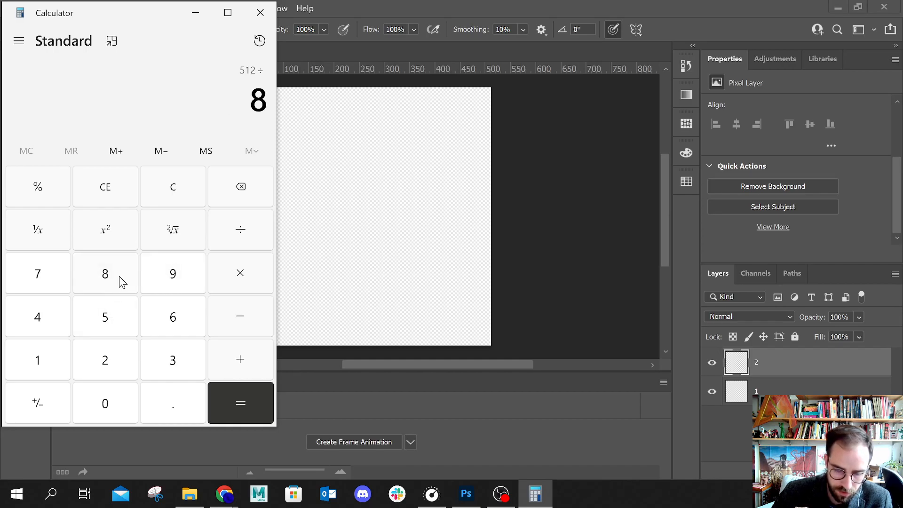
left_click(221, 398)
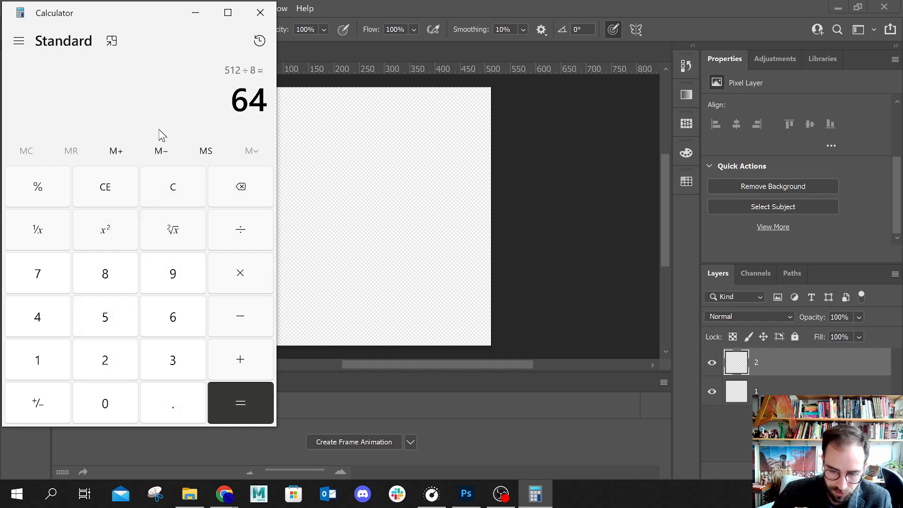
left_click(160, 187)
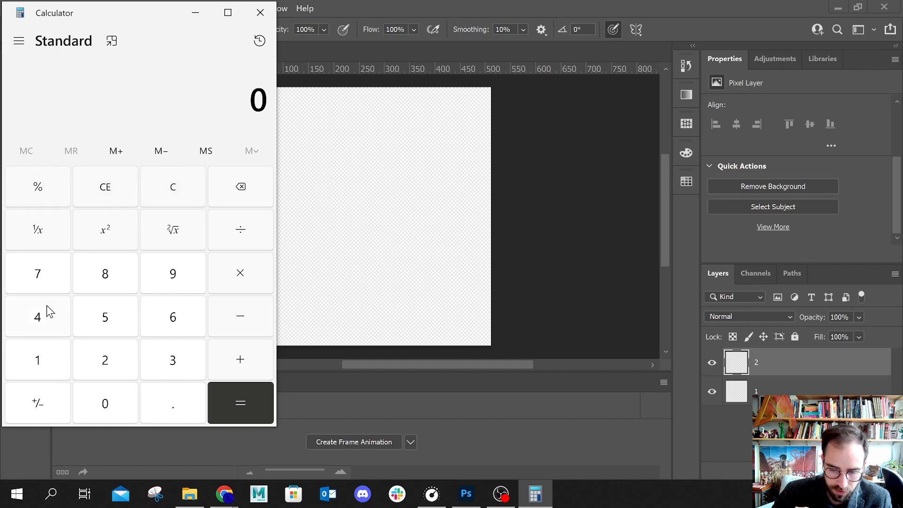
left_click(40, 365)
left_click(95, 317)
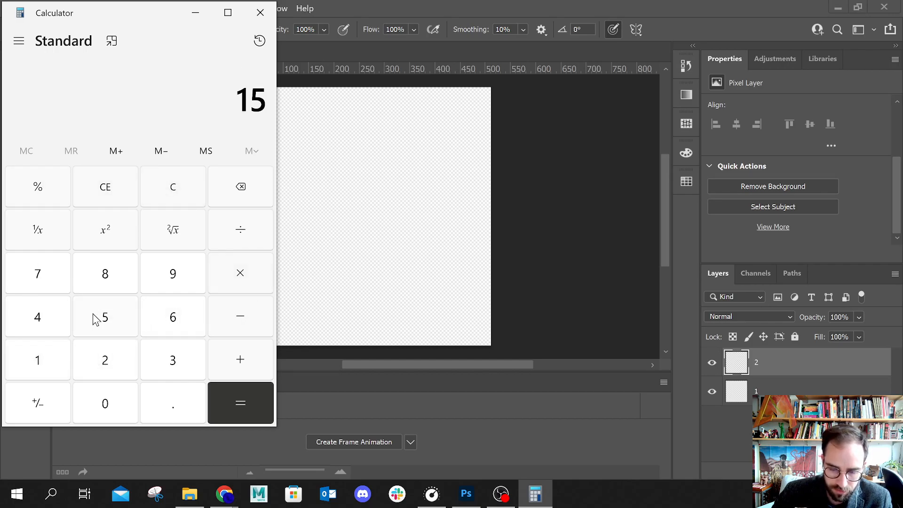
left_click(196, 196)
Calculate 512 divided by 16 and highlight the result
left_click(75, 334)
left_click(59, 363)
left_click(82, 360)
left_click(243, 229)
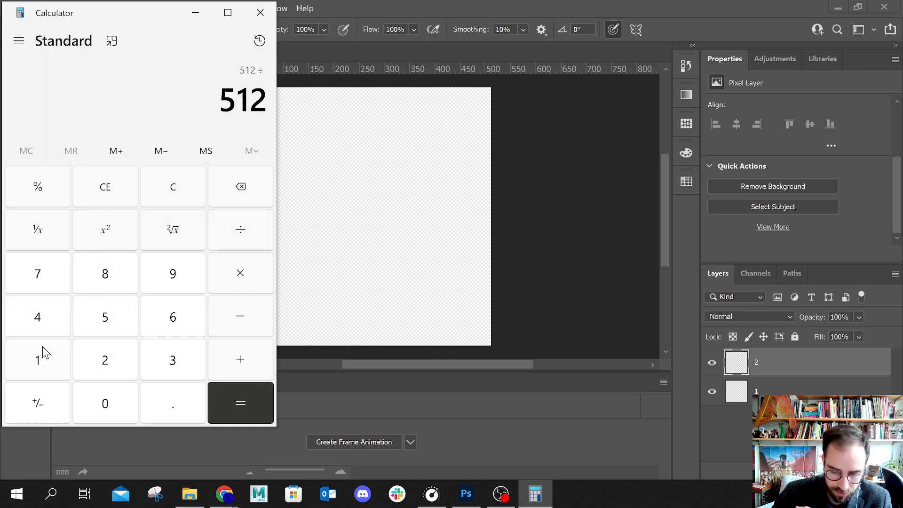
left_click(45, 367)
left_click(179, 318)
left_click(239, 402)
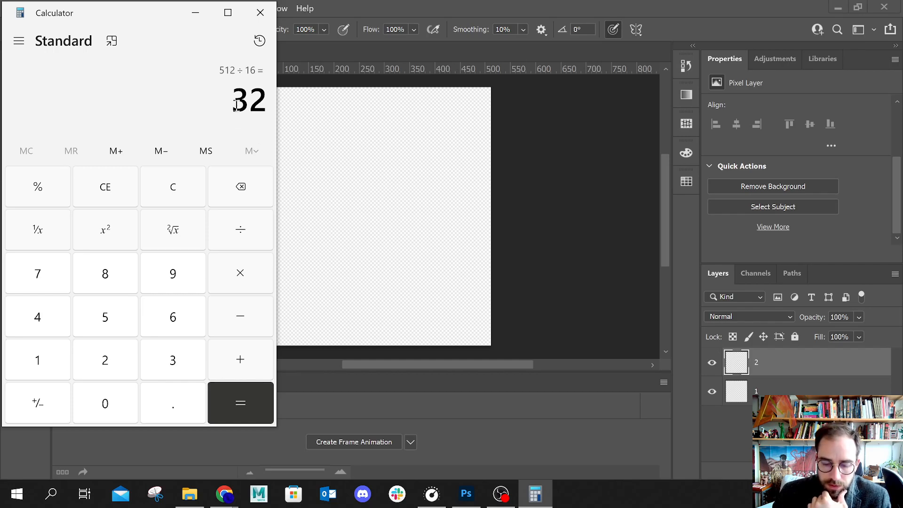
left_click_drag(234, 106, 263, 112)
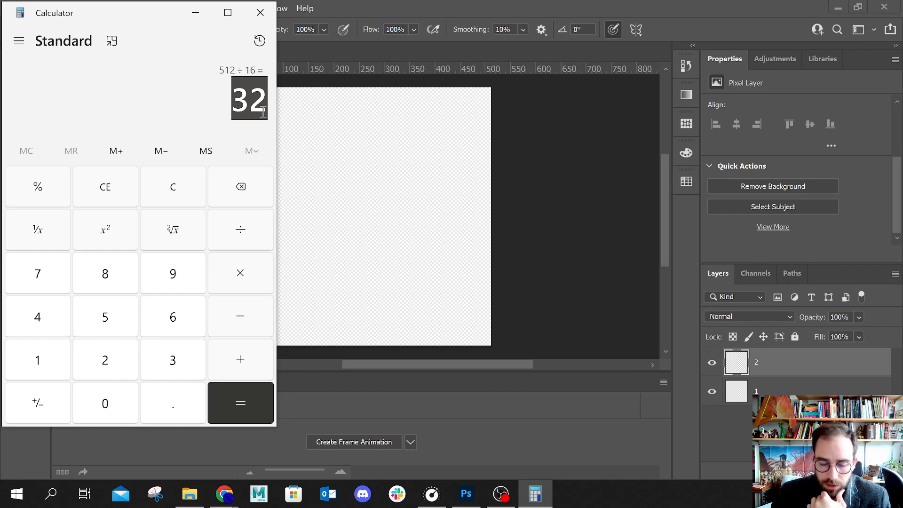
double_click(235, 101)
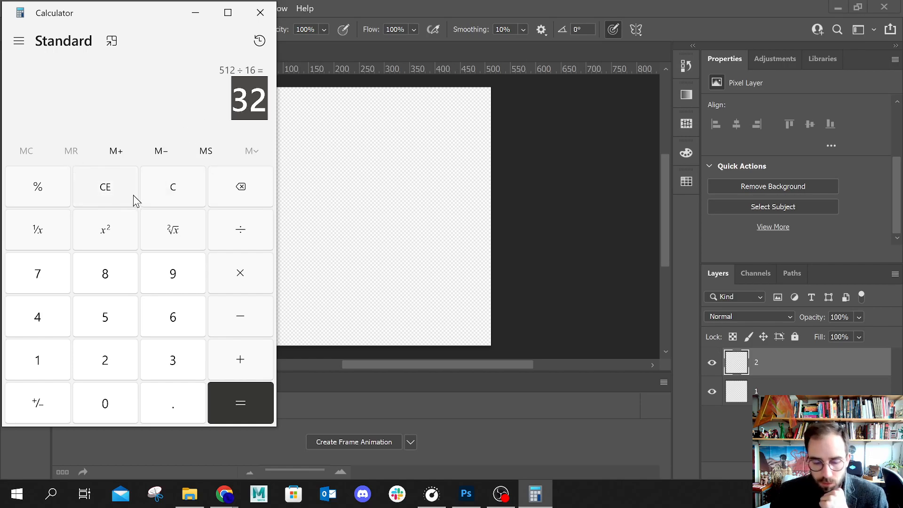
Calculate 16 × 16 and highlight the result
left_click(153, 192)
left_click(28, 352)
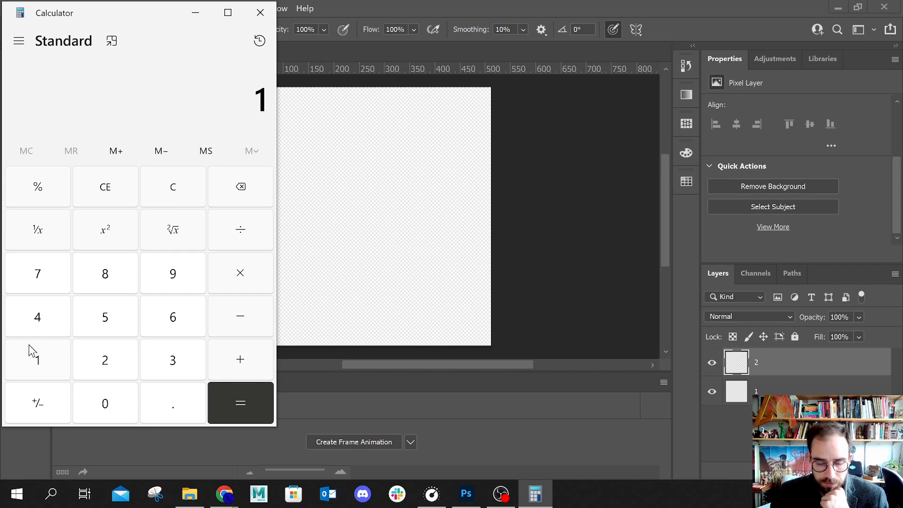
left_click(174, 322)
left_click(241, 276)
left_click(56, 372)
left_click(171, 332)
left_click(248, 407)
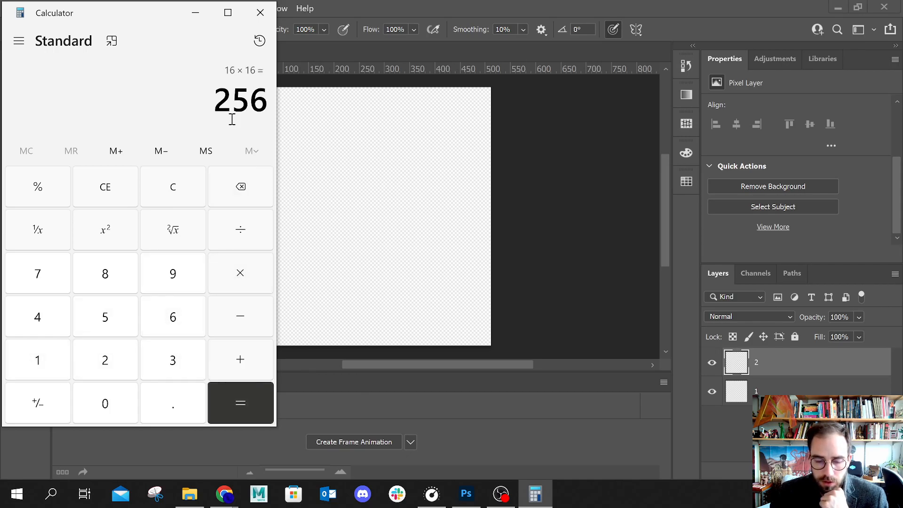
left_click_drag(216, 101, 271, 109)
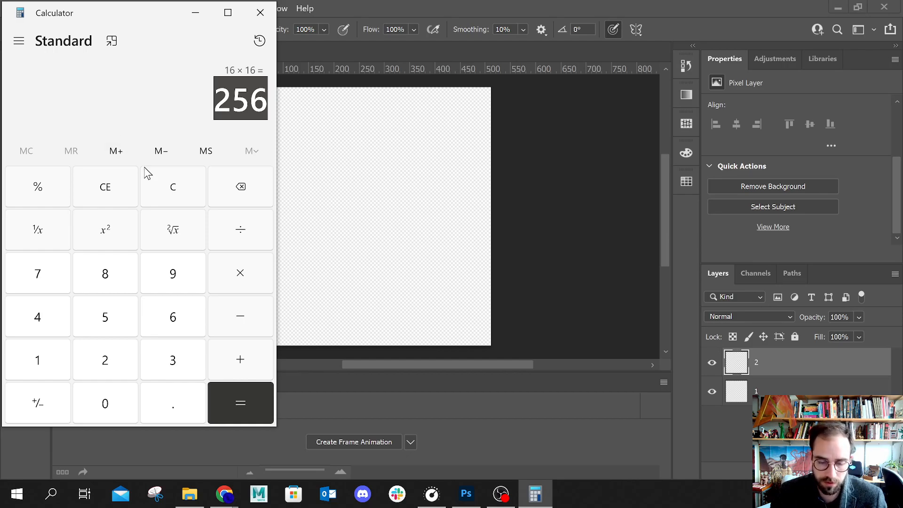
Clear the last calculation and close Calculator to return to the Photoshop document
left_click(172, 190)
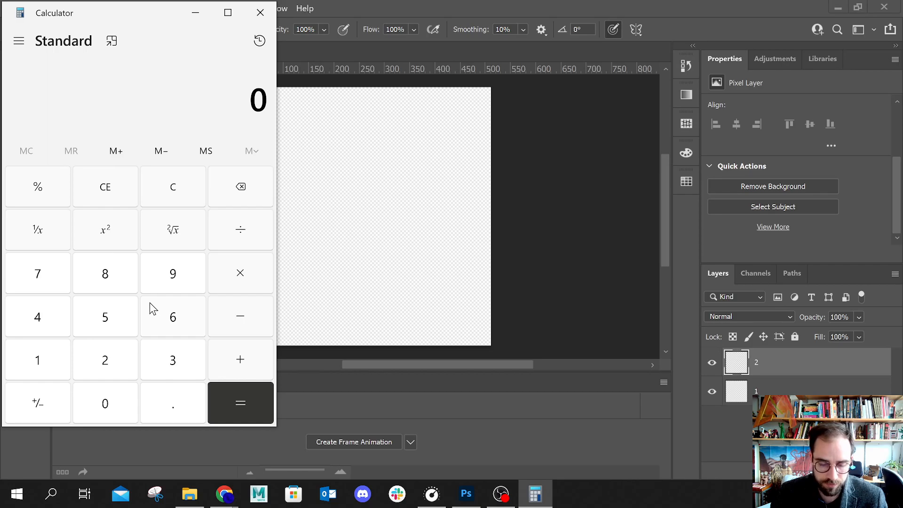
left_click(96, 329)
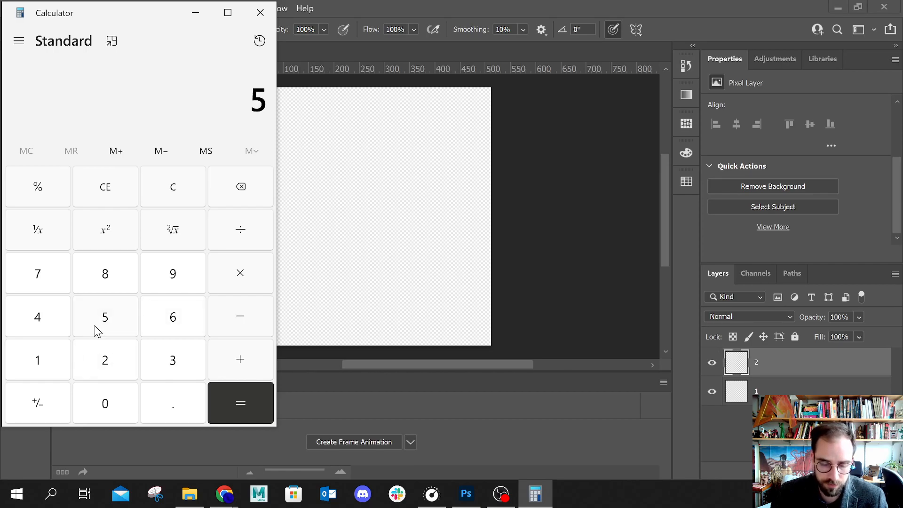
left_click(262, 15)
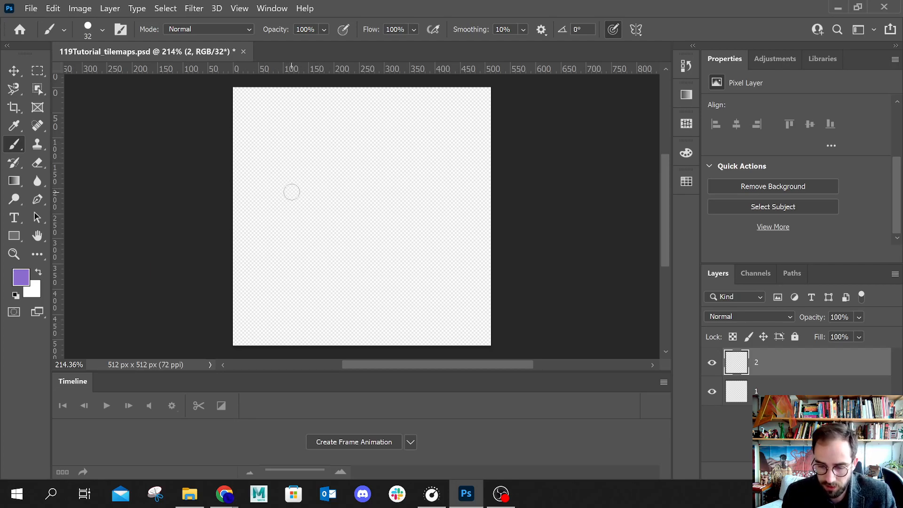
Inspect the canvas width, height and anchor options in the Canvas Size settings, then cancel them
left_click(52, 9)
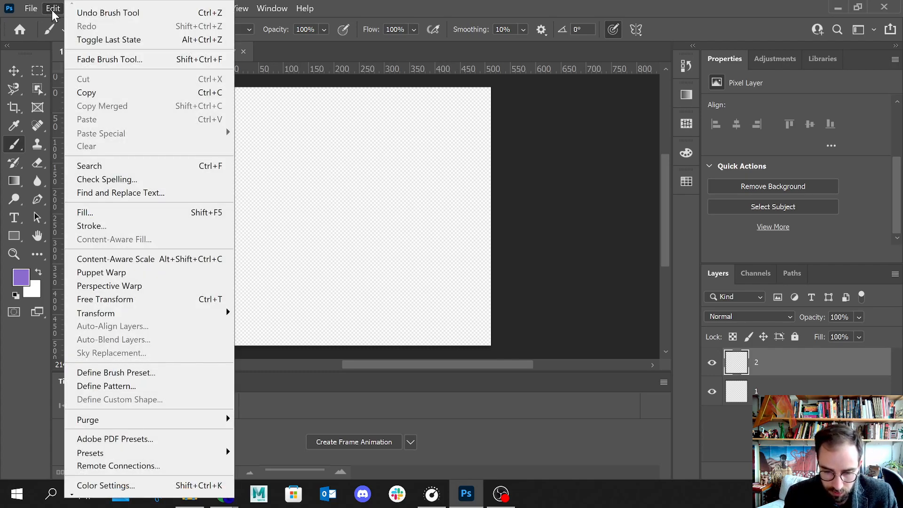
left_click(388, 12)
left_click(79, 8)
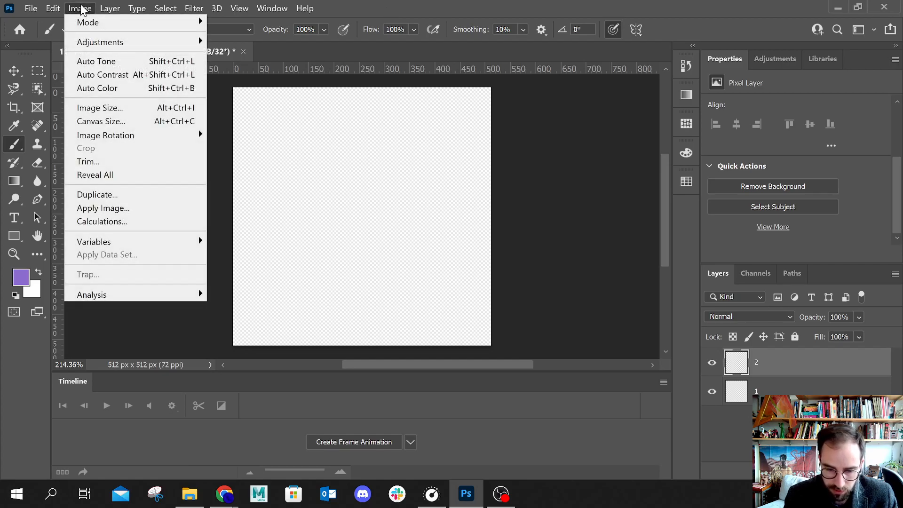
left_click(171, 121)
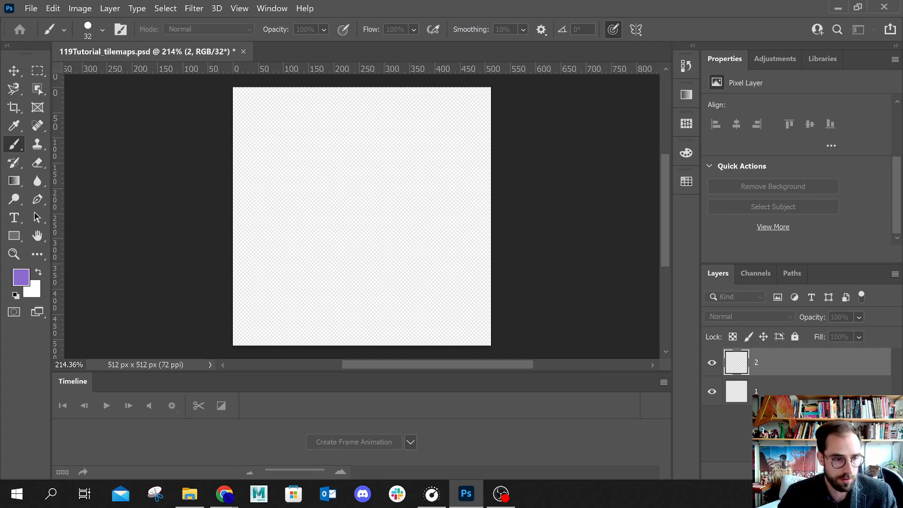
left_click_drag(272, 41, 141, 88)
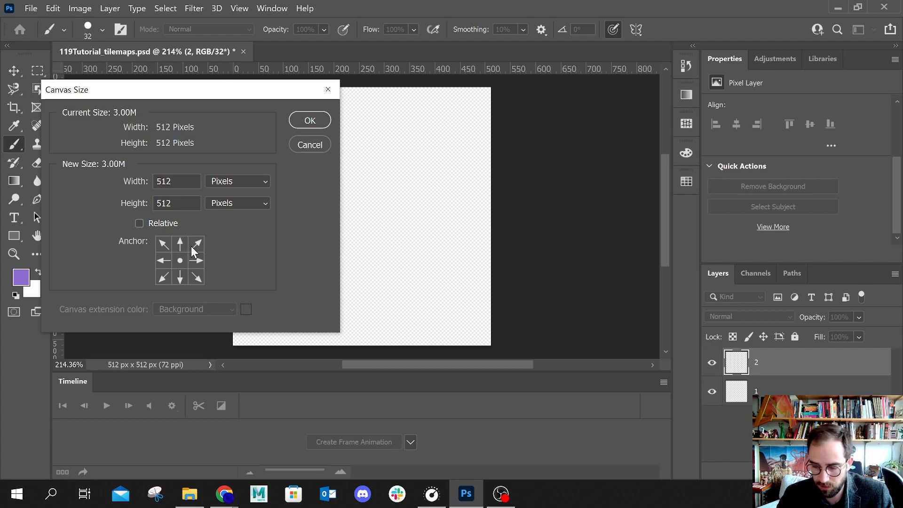
left_click(319, 146)
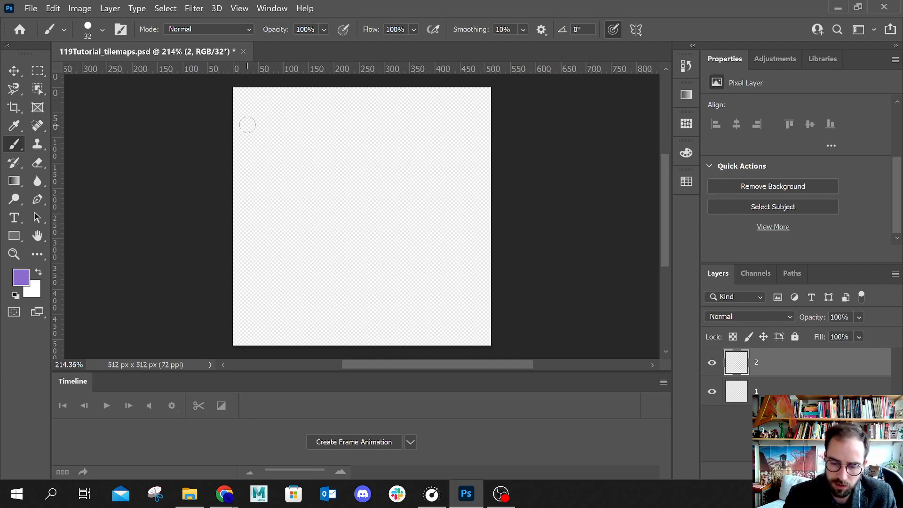
Place two vertical and two horizontal guides as a narrow margin just inside the four canvas edges
left_click_drag(57, 219, 239, 200)
left_click_drag(331, 66, 333, 93)
left_click_drag(56, 222, 486, 238)
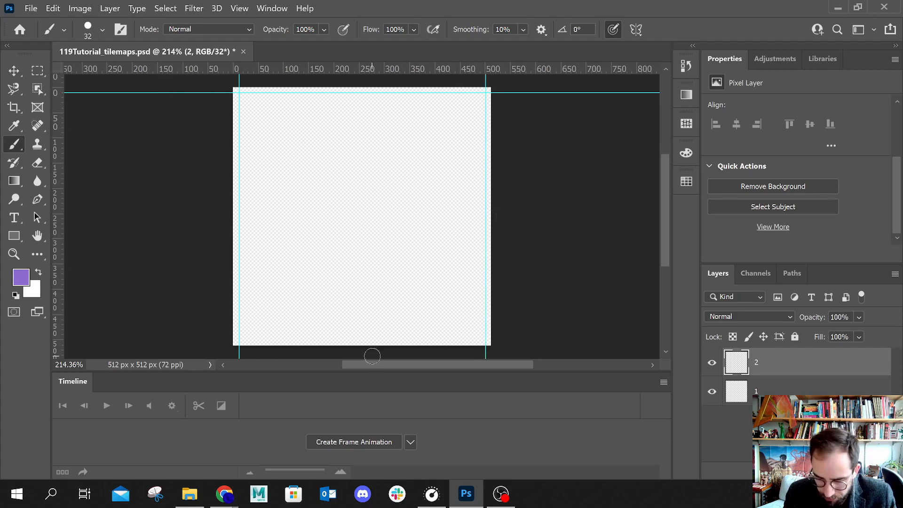
left_click_drag(356, 71, 384, 337)
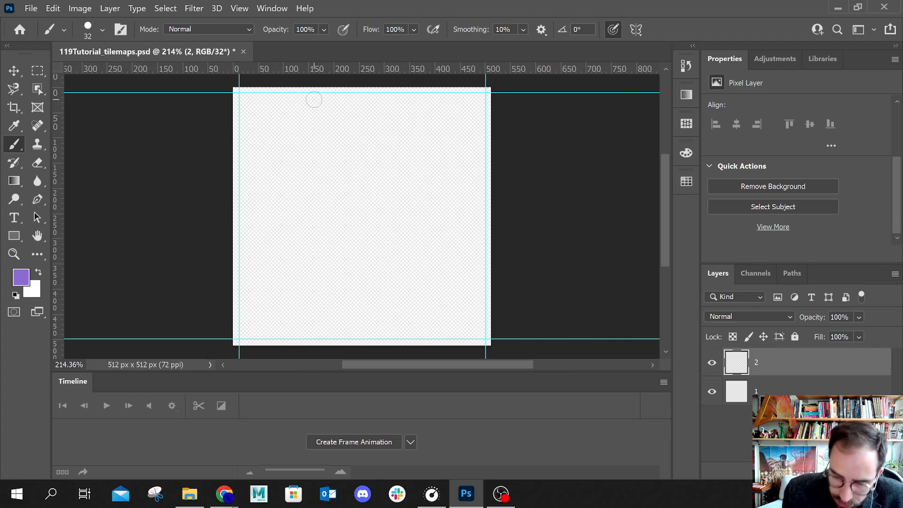
Paint a wavy purple platform band on layer 2 across the upper canvas, reaching just past both vertical guides
mouse_move(270, 157)
left_mouse_down()
mouse_move(247, 179)
mouse_move(258, 184)
mouse_move(312, 160)
mouse_move(343, 157)
mouse_move(313, 170)
mouse_move(346, 160)
mouse_move(270, 158)
mouse_move(267, 173)
mouse_move(297, 164)
mouse_move(282, 166)
mouse_move(292, 155)
mouse_move(305, 158)
mouse_move(274, 155)
mouse_move(250, 172)
mouse_move(304, 163)
mouse_move(304, 176)
mouse_move(286, 166)
mouse_move(297, 177)
mouse_move(349, 163)
mouse_move(333, 176)
mouse_move(369, 146)
mouse_move(362, 171)
mouse_move(375, 160)
mouse_move(391, 171)
mouse_move(452, 178)
mouse_move(453, 161)
mouse_move(396, 157)
left_mouse_up()
left_click_drag(341, 154, 308, 160)
mouse_move(365, 160)
left_mouse_down()
mouse_move(394, 152)
mouse_move(480, 165)
mouse_move(453, 178)
left_mouse_up()
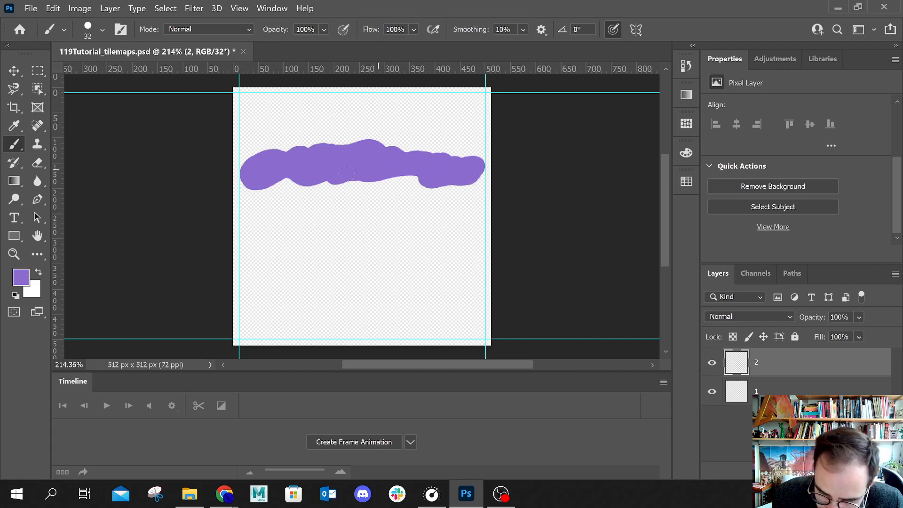
left_click_drag(247, 173, 253, 181)
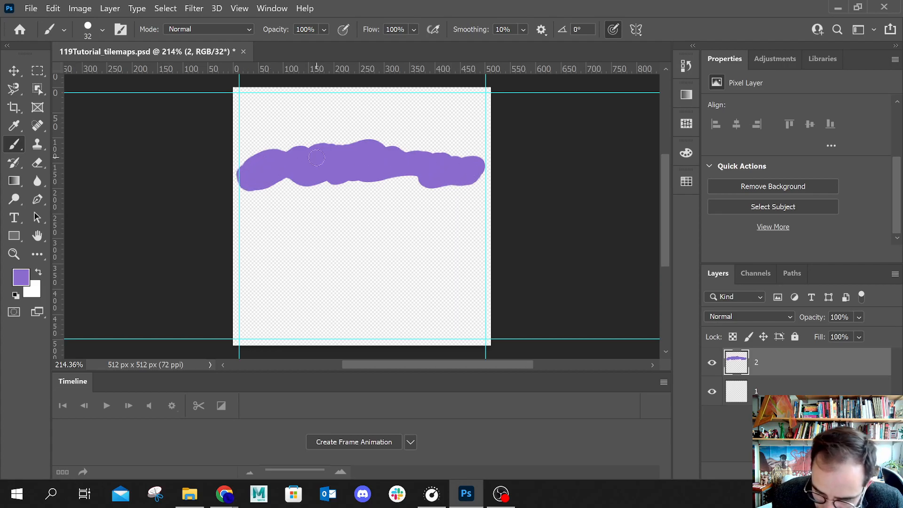
mouse_move(451, 170)
left_mouse_down()
mouse_move(481, 165)
mouse_move(450, 159)
left_mouse_up()
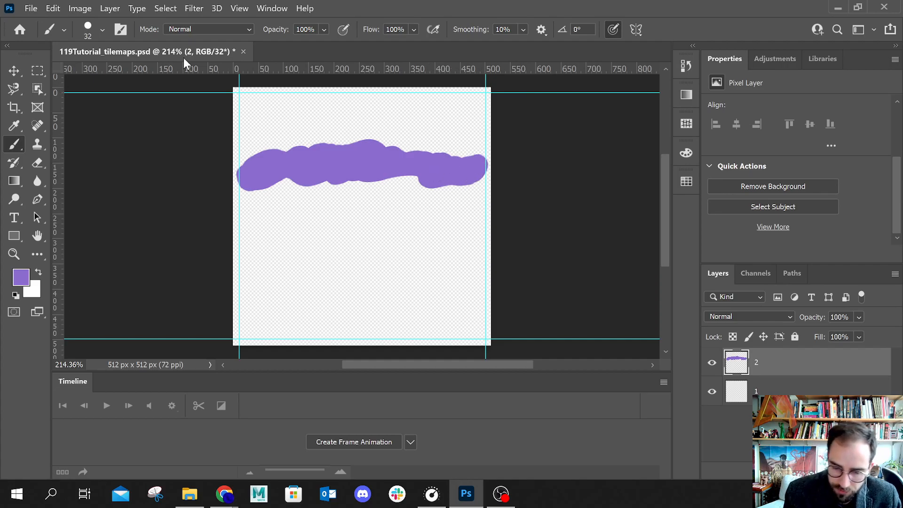
Look up the Rulers option among the document's view settings
left_click(270, 8)
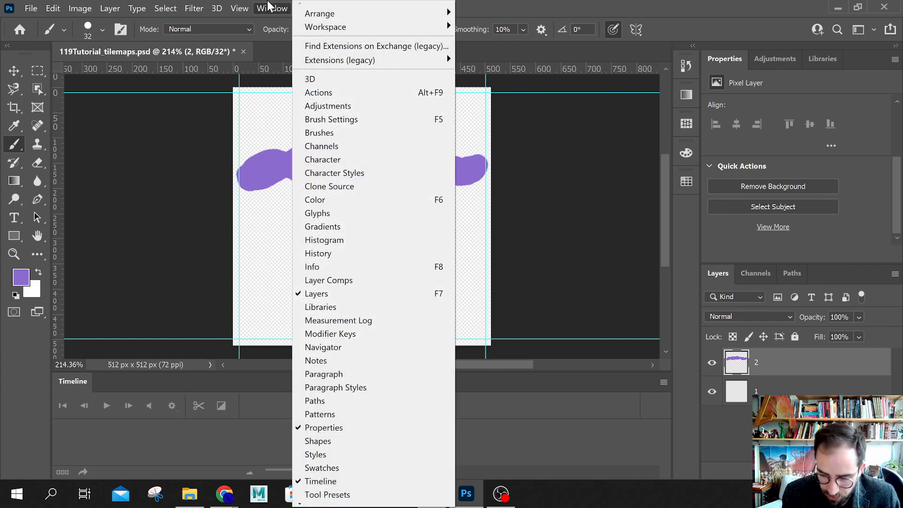
mouse_move(239, 9)
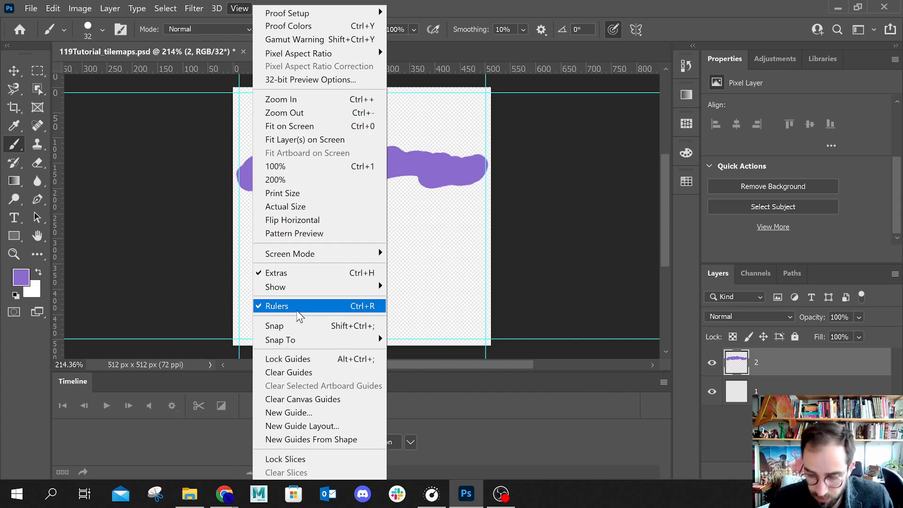
left_click(594, 2)
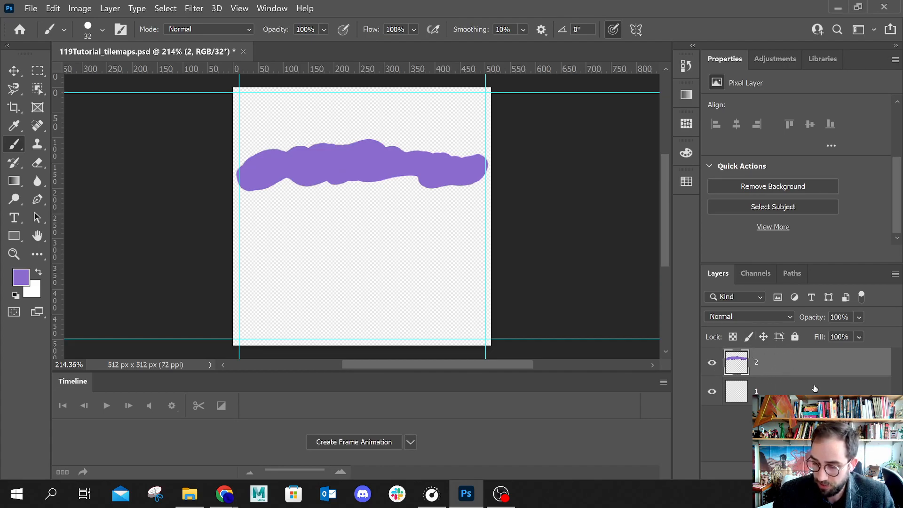
On layer 1, set the foreground to muted purple (H 254, S 63, B 25) and save it as library swatch "pur"
left_click(798, 392)
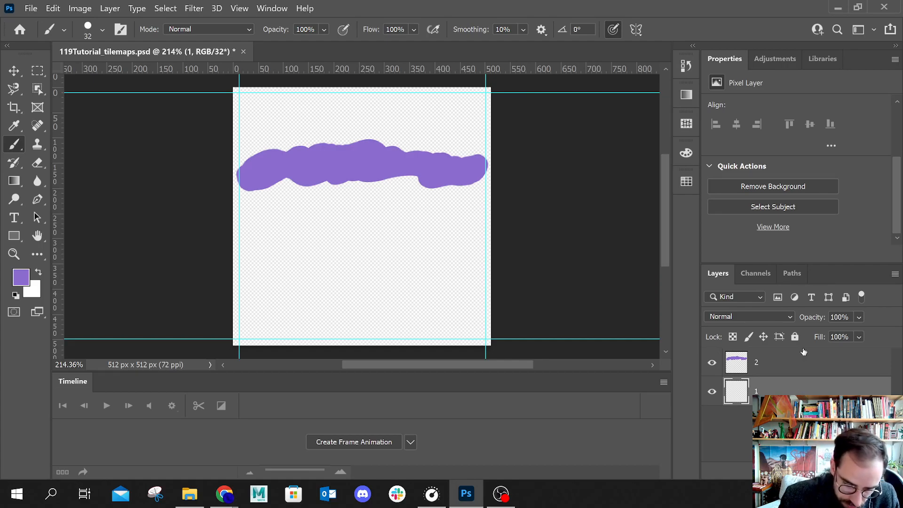
left_click(23, 276)
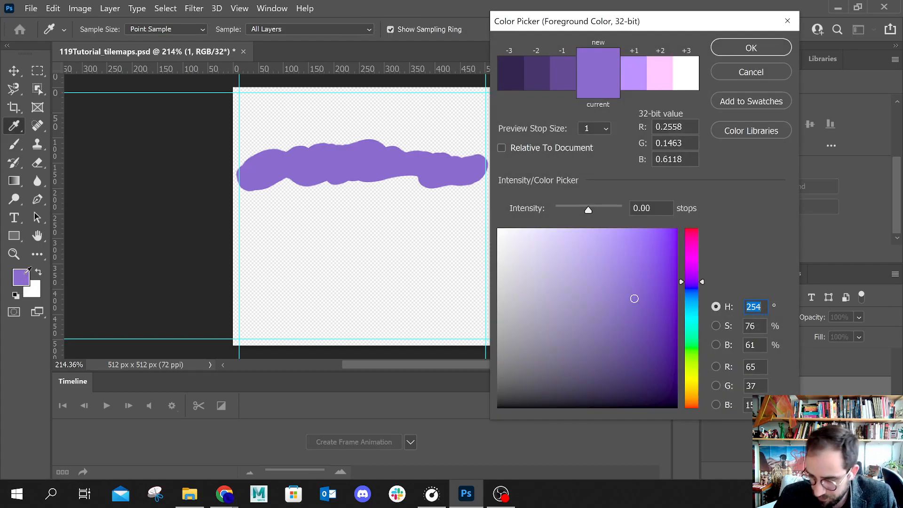
left_click(591, 329)
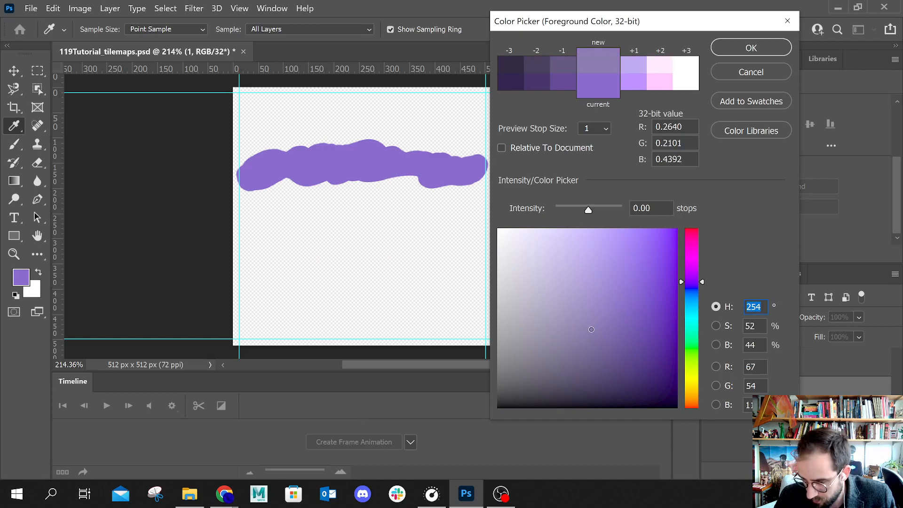
mouse_move(592, 329)
left_mouse_down()
mouse_move(595, 359)
mouse_move(611, 364)
left_mouse_up()
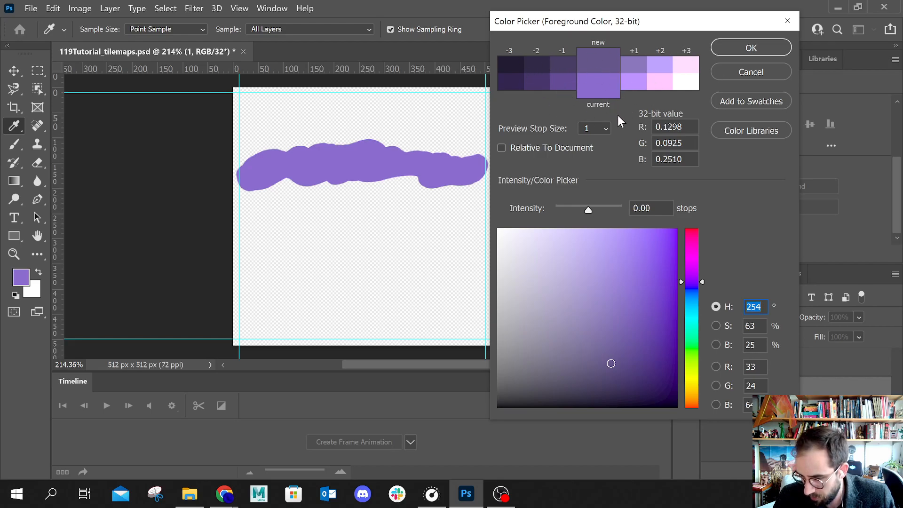
left_click(747, 100)
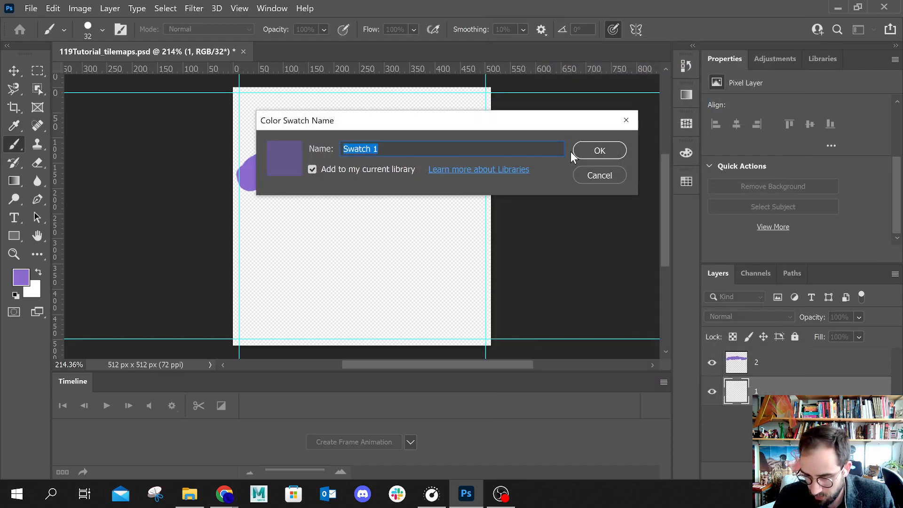
type("pur")
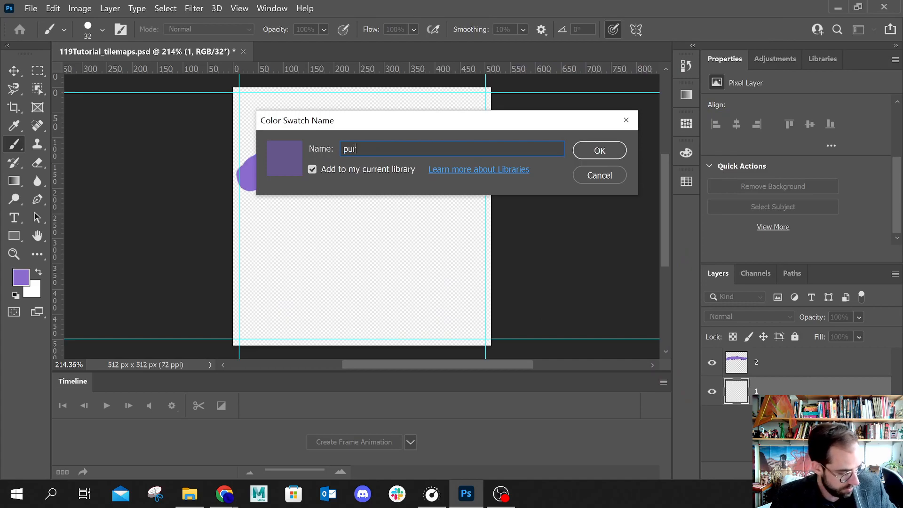
left_click(575, 154)
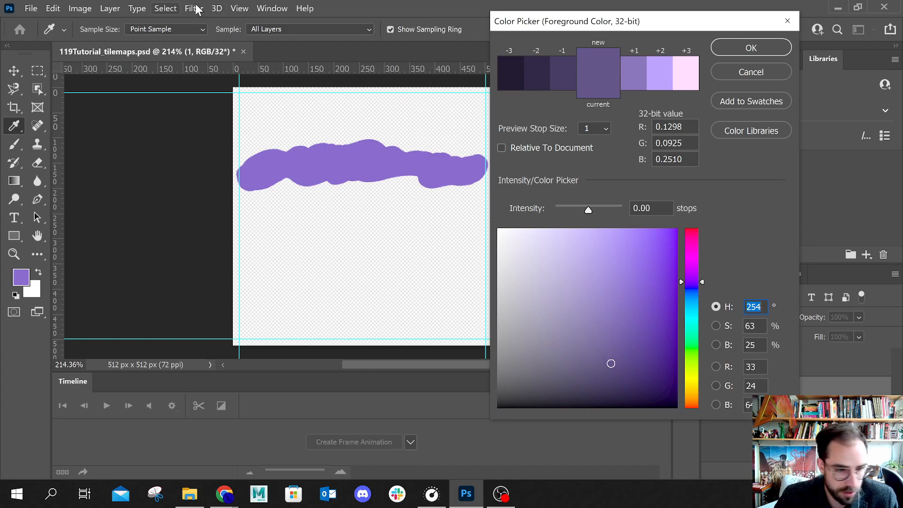
left_click(750, 48)
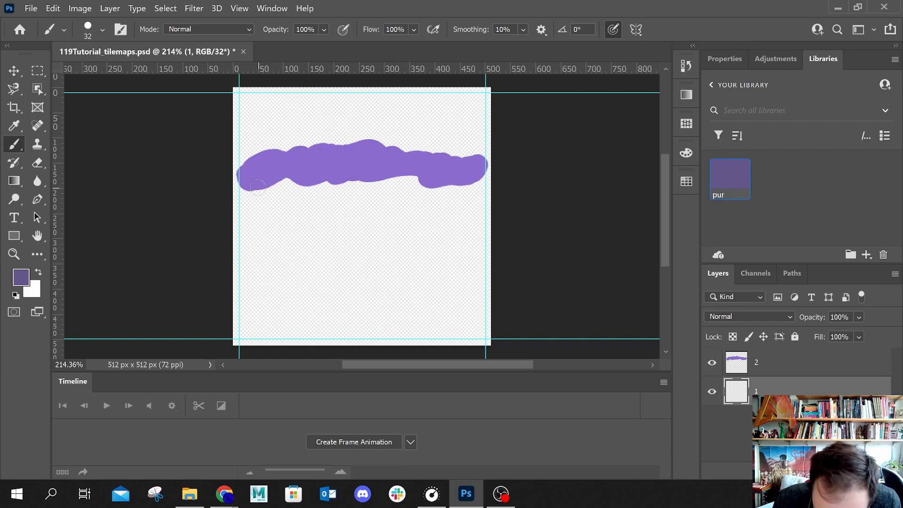
Paint a solid muted purple block on layer 1 beneath the platform band, reaching slightly past the side and bottom guides
mouse_move(258, 190)
left_mouse_down()
mouse_move(244, 222)
mouse_move(257, 261)
mouse_move(243, 279)
mouse_move(252, 308)
mouse_move(244, 334)
mouse_move(244, 278)
mouse_move(245, 331)
mouse_move(256, 332)
mouse_move(253, 309)
mouse_move(257, 322)
mouse_move(248, 210)
mouse_move(251, 300)
left_mouse_up()
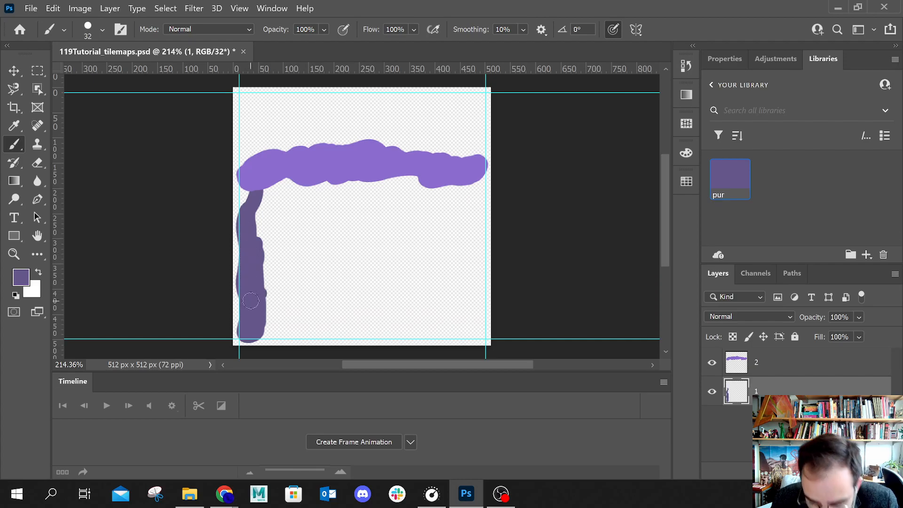
mouse_move(249, 187)
left_mouse_down()
mouse_move(264, 207)
mouse_move(252, 196)
mouse_move(265, 206)
mouse_move(266, 195)
mouse_move(262, 247)
left_mouse_up()
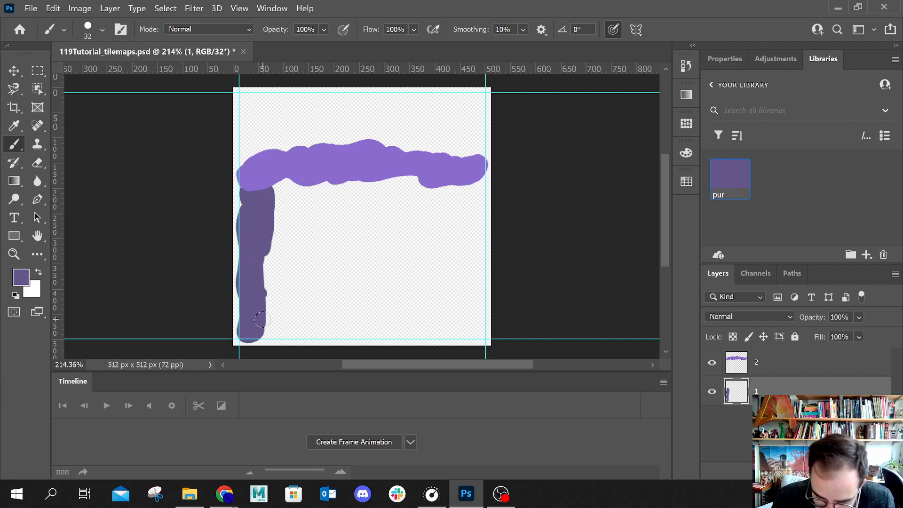
mouse_move(247, 334)
left_mouse_down()
mouse_move(484, 334)
mouse_move(473, 182)
left_mouse_up()
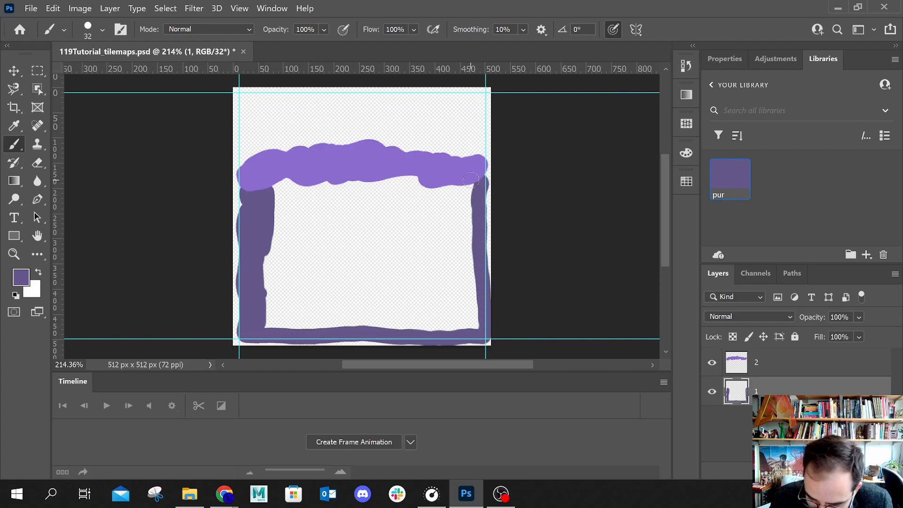
mouse_move(479, 183)
left_mouse_down()
mouse_move(276, 187)
mouse_move(405, 176)
mouse_move(330, 189)
mouse_move(357, 177)
mouse_move(425, 189)
mouse_move(434, 196)
mouse_move(423, 218)
mouse_move(470, 189)
mouse_move(454, 227)
mouse_move(473, 213)
mouse_move(466, 278)
mouse_move(477, 329)
mouse_move(454, 322)
mouse_move(471, 323)
mouse_move(463, 320)
mouse_move(472, 288)
mouse_move(442, 313)
left_mouse_up()
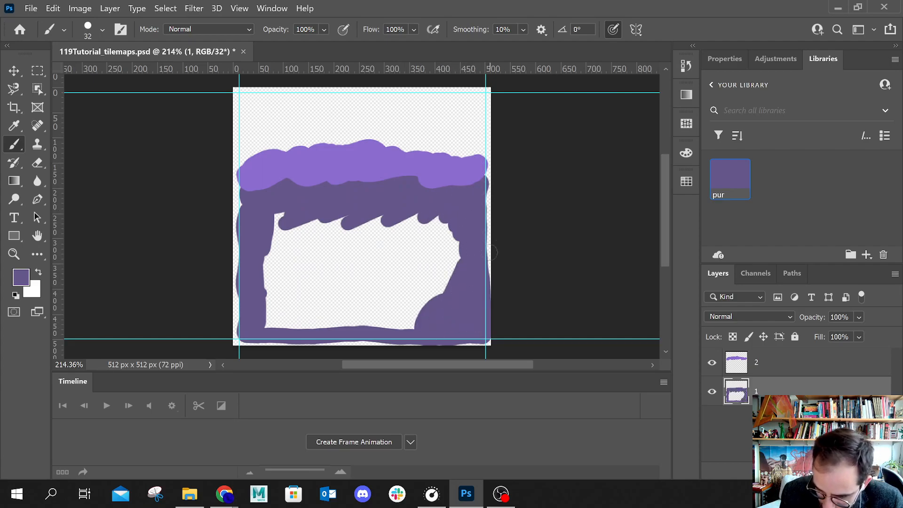
mouse_move(300, 250)
left_mouse_down()
mouse_move(272, 220)
mouse_move(266, 316)
mouse_move(287, 289)
mouse_move(321, 322)
mouse_move(291, 324)
mouse_move(419, 322)
mouse_move(462, 267)
mouse_move(442, 205)
mouse_move(437, 295)
mouse_move(425, 284)
mouse_move(404, 207)
mouse_move(381, 310)
left_mouse_up()
mouse_move(371, 239)
left_mouse_down()
mouse_move(358, 259)
mouse_move(356, 304)
mouse_move(343, 290)
mouse_move(345, 315)
mouse_move(337, 312)
mouse_move(322, 221)
mouse_move(300, 213)
mouse_move(296, 305)
left_mouse_up()
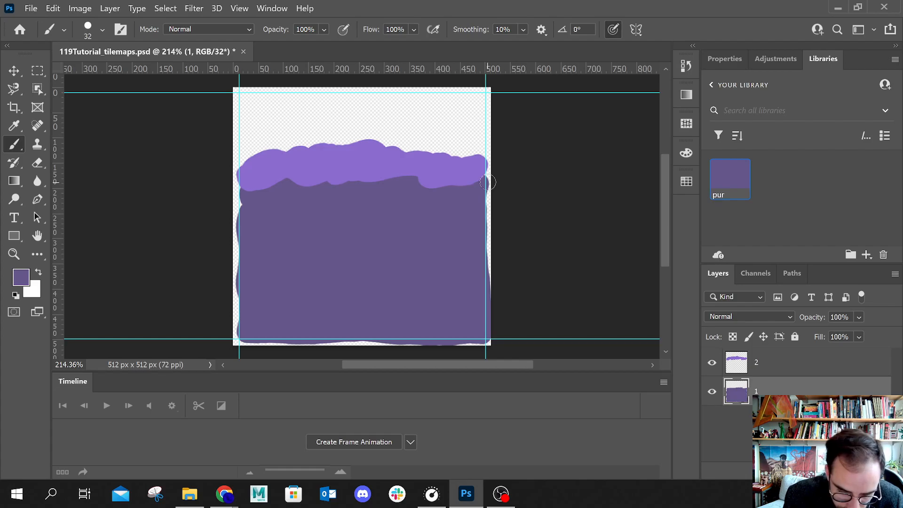
Set the foreground colour to a darker purple with H 254, S 71 and B 14
left_click(22, 275)
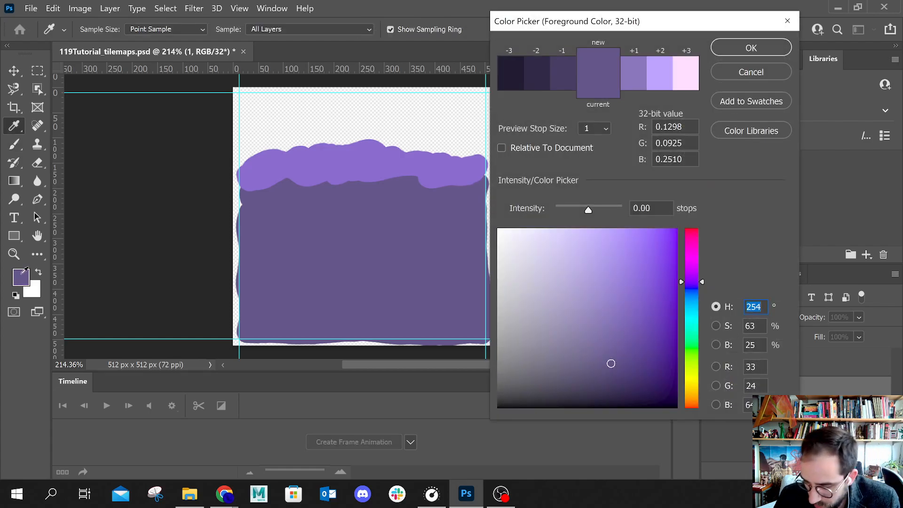
left_click(624, 382)
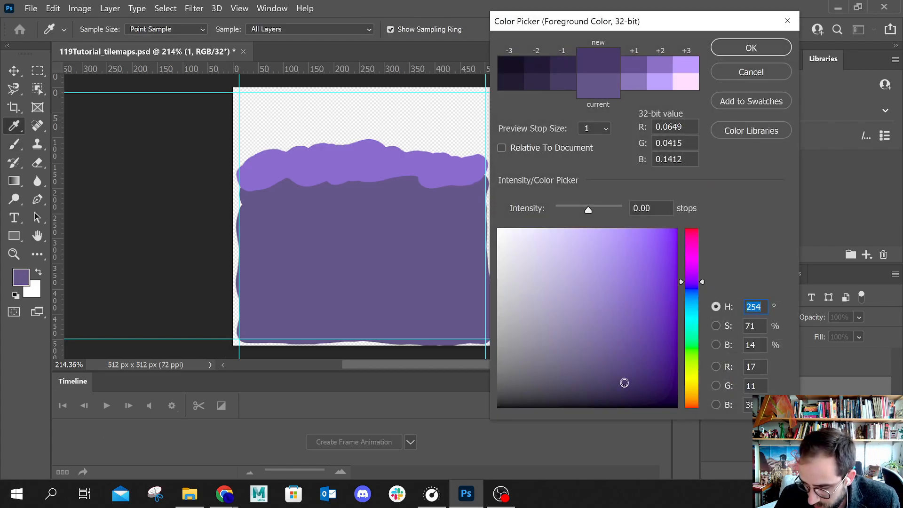
left_click(753, 43)
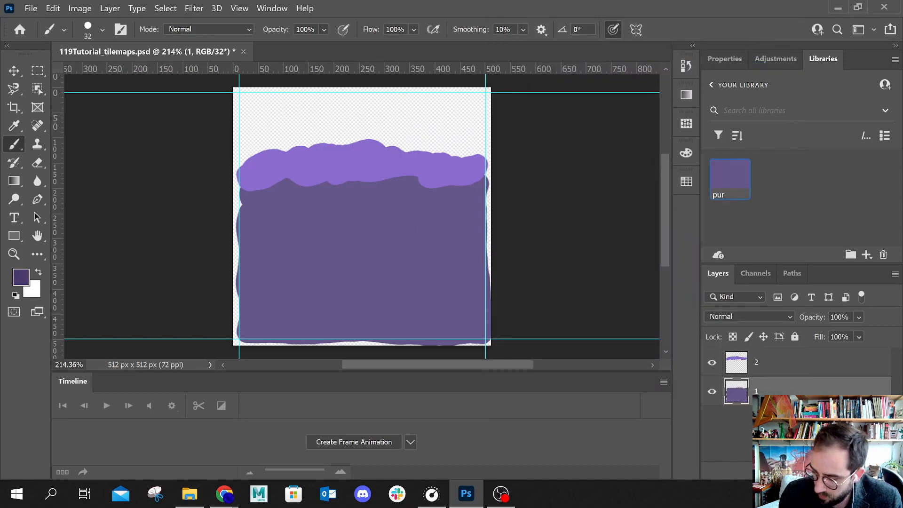
Add a new layer between layers 1 and 2 and name it 1a
left_click(867, 471)
double_click(763, 392)
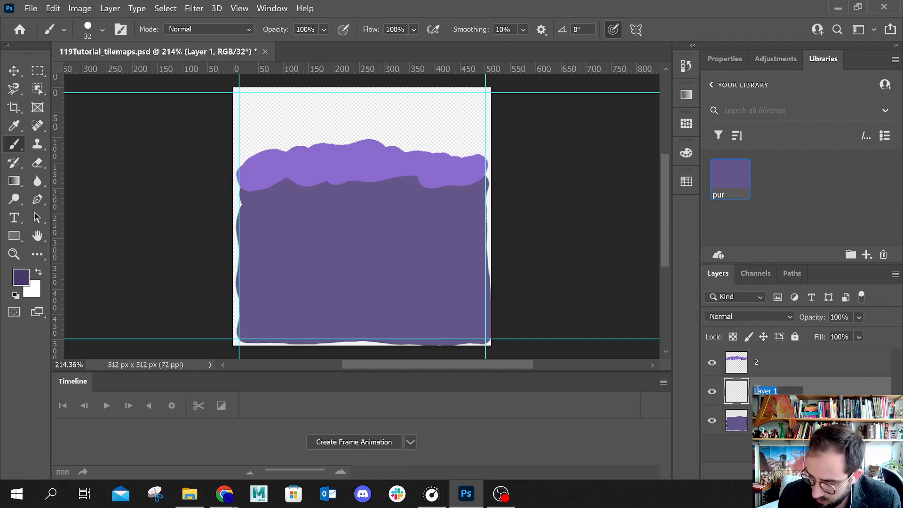
type("1a")
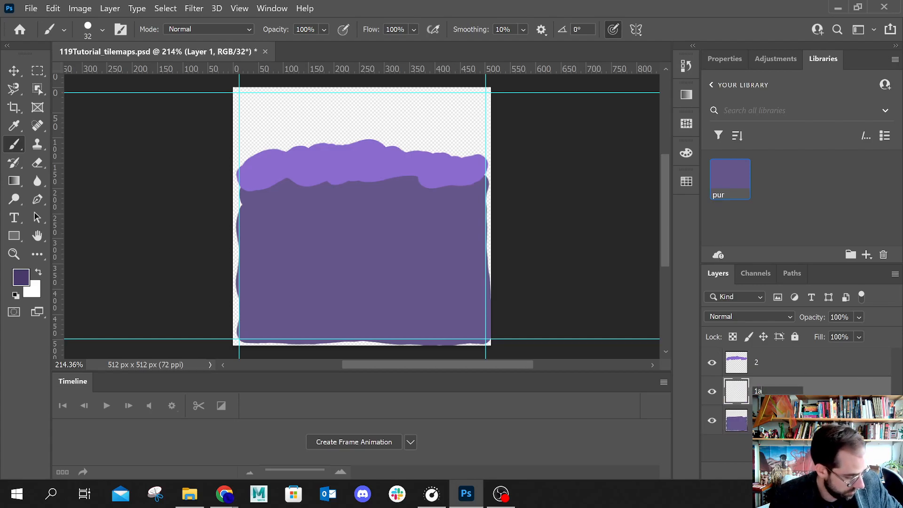
key("Return")
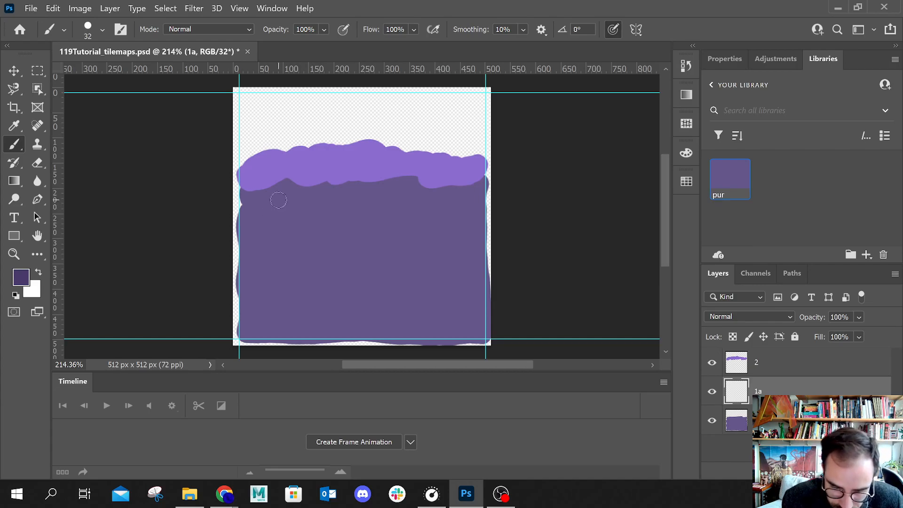
Paint a soft shadow on layer 1a under the band using Soft Round Pressure Size, 59 px, 51% opacity, with pressure-controlled opacity
left_click(96, 32)
left_click(105, 71)
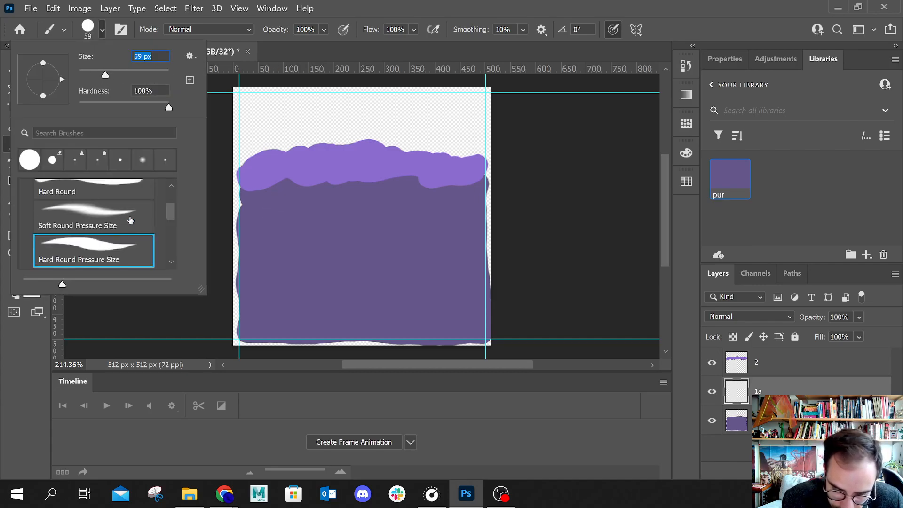
left_click(97, 216)
left_click(446, 3)
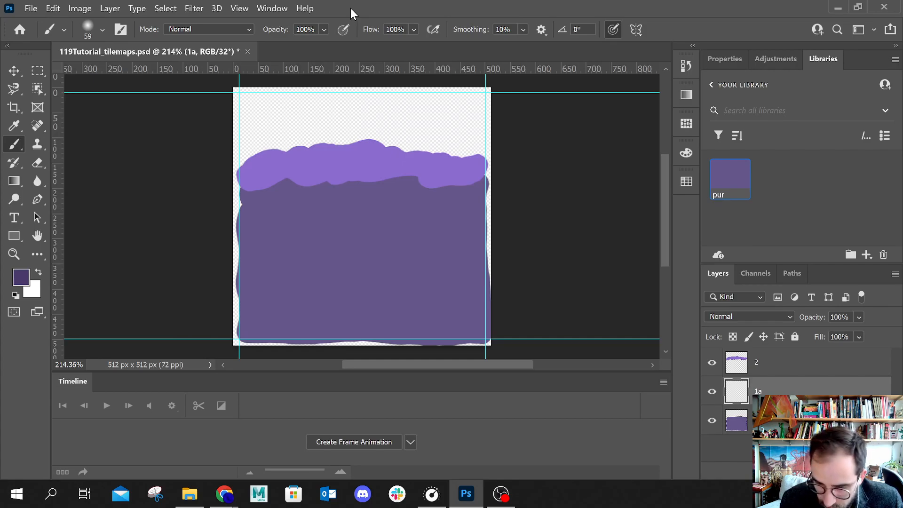
left_click(325, 30)
left_click(331, 44)
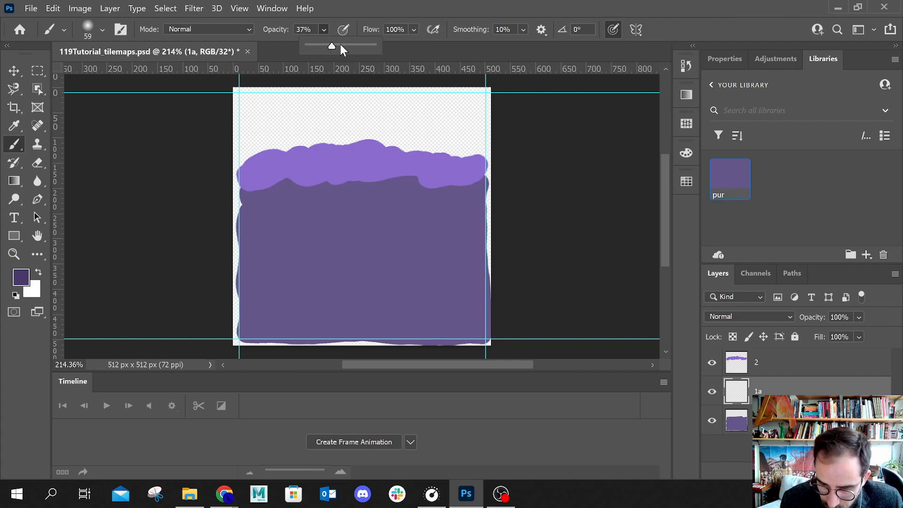
left_click(343, 27)
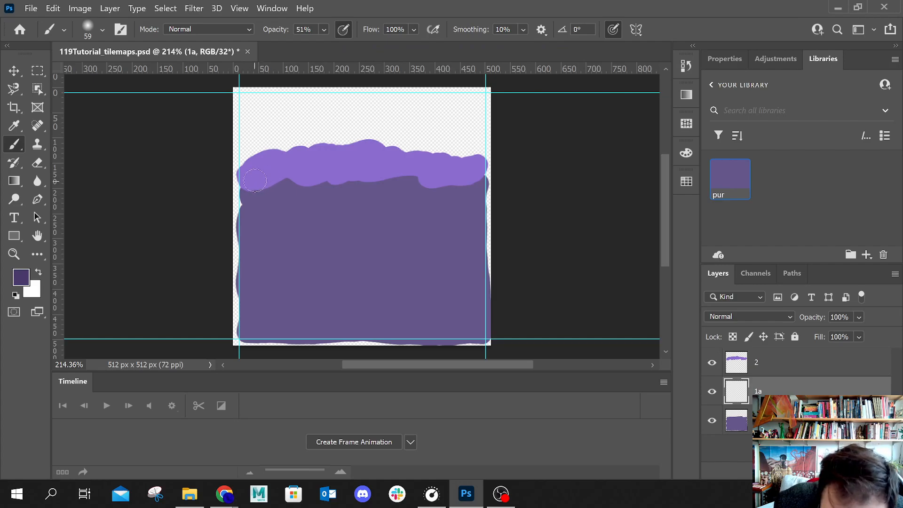
mouse_move(252, 186)
left_mouse_down()
mouse_move(248, 195)
mouse_move(297, 184)
mouse_move(454, 192)
mouse_move(475, 179)
left_mouse_up()
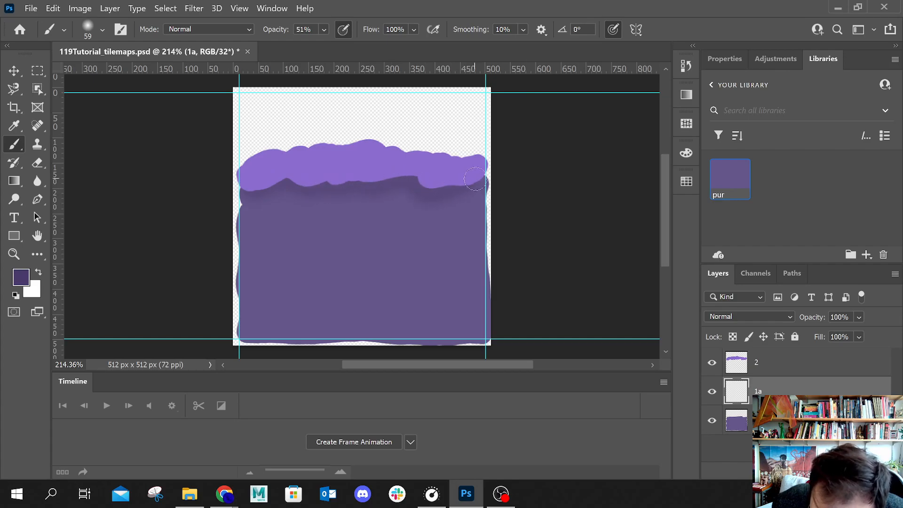
mouse_move(341, 179)
left_mouse_down()
mouse_move(320, 186)
mouse_move(281, 173)
mouse_move(257, 173)
left_mouse_up()
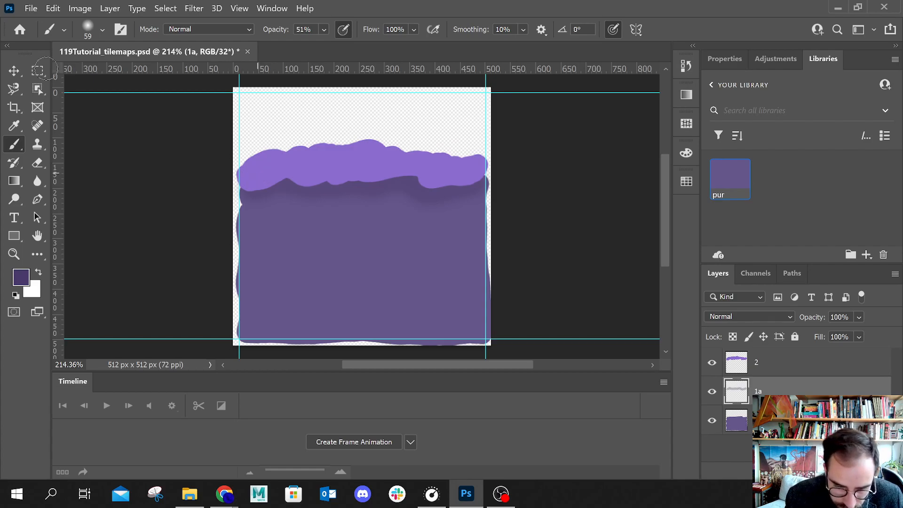
Delete the parts of layer 1's block that extend past the right, left and bottom guides using rectangular selections
left_click(38, 71)
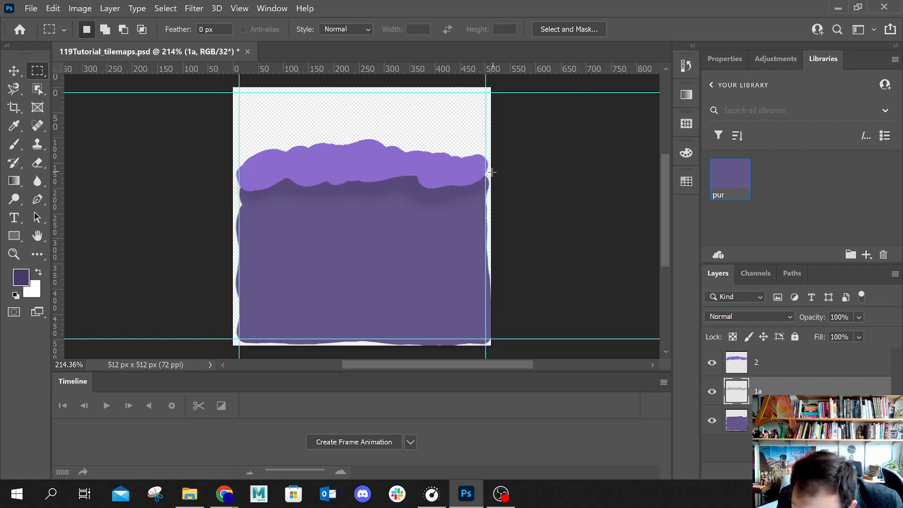
left_click_drag(490, 171, 487, 345)
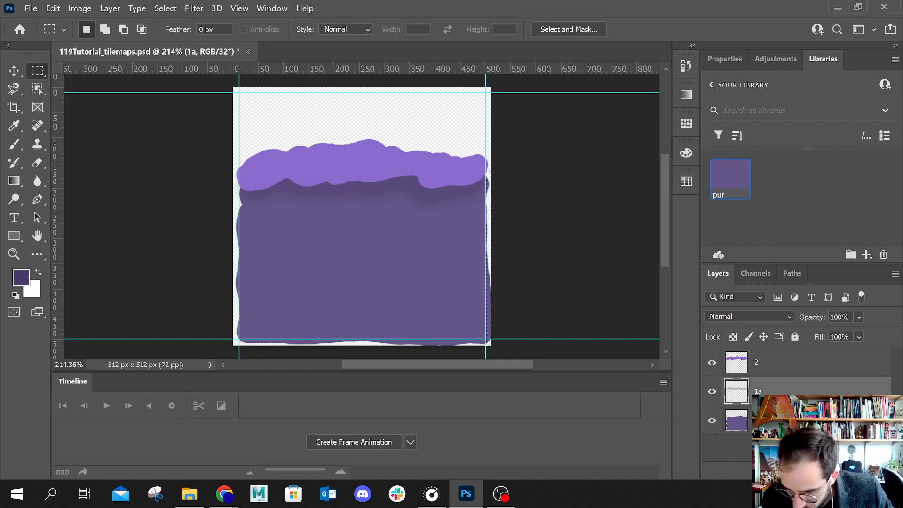
key("alt+bracketleft")
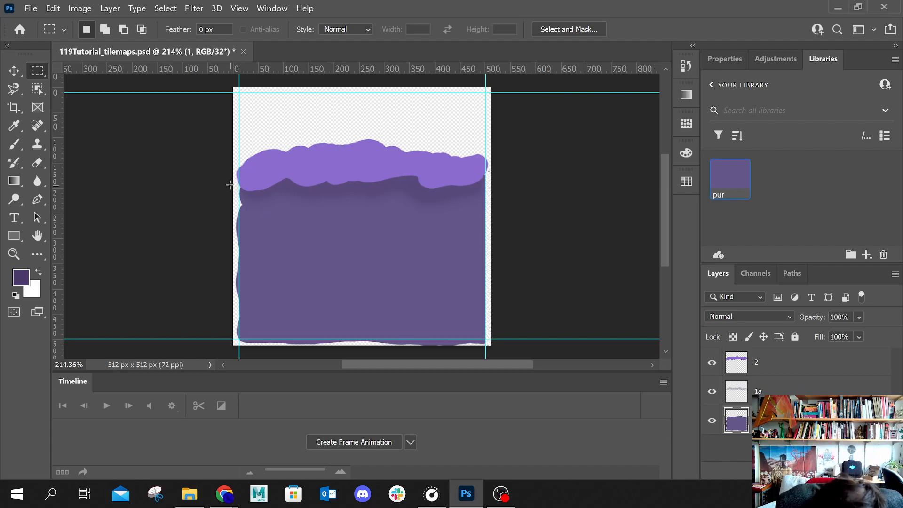
left_click_drag(234, 186, 238, 343)
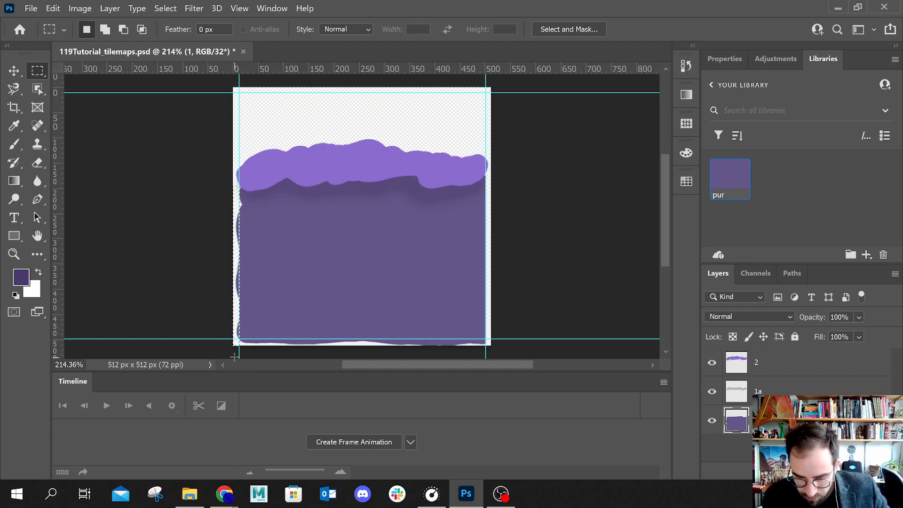
left_click(852, 392)
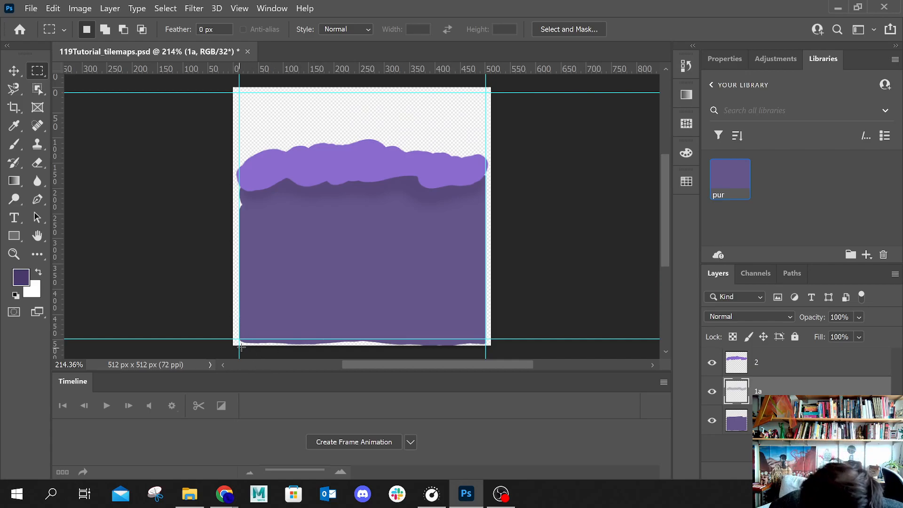
left_click_drag(231, 350, 498, 337)
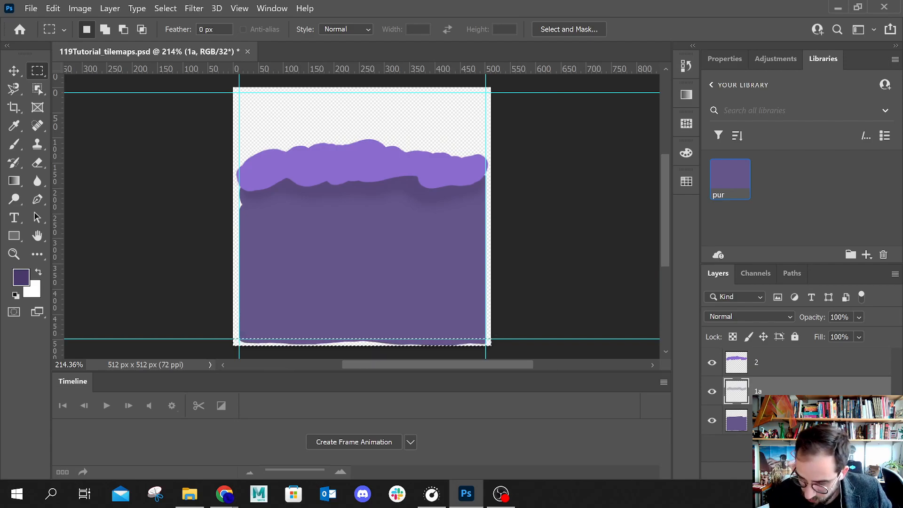
key("alt+bracketleft")
key("Delete")
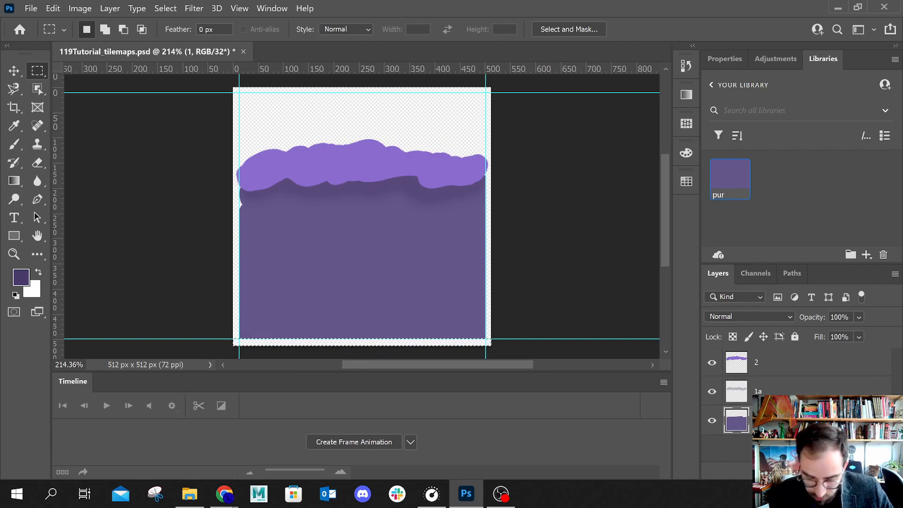
Save the tile map document with the block on layer 1 trimmed
left_click(31, 9)
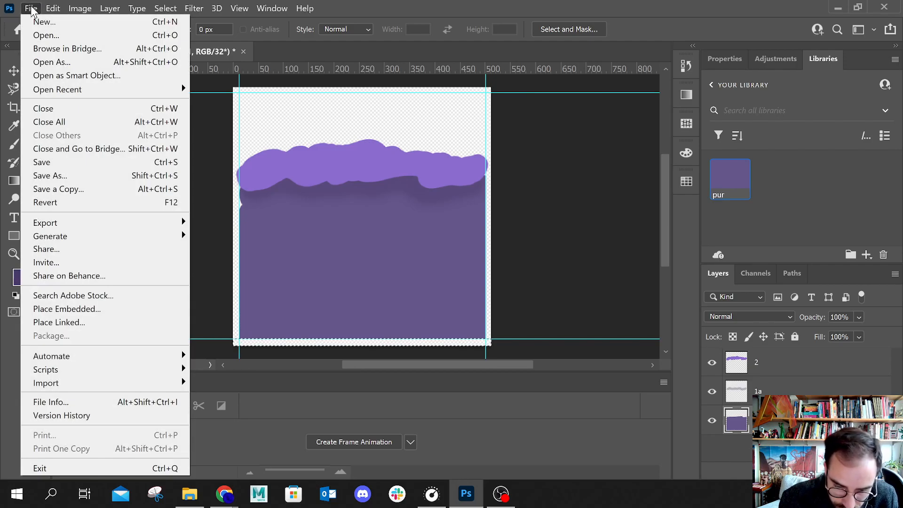
left_click(411, 3)
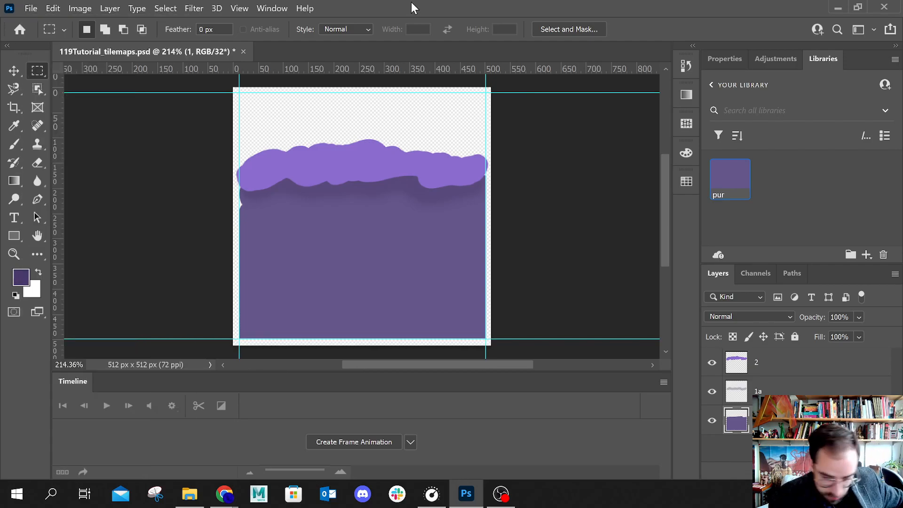
left_click(30, 9)
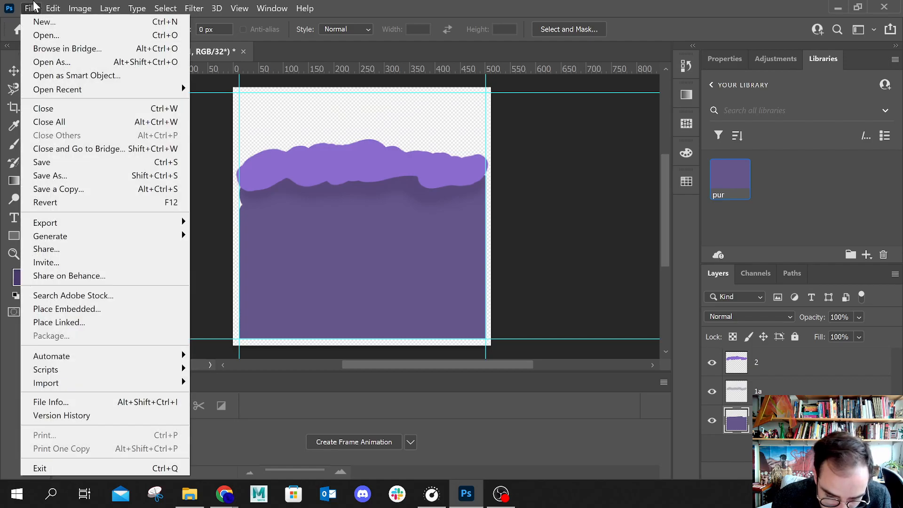
left_click(55, 163)
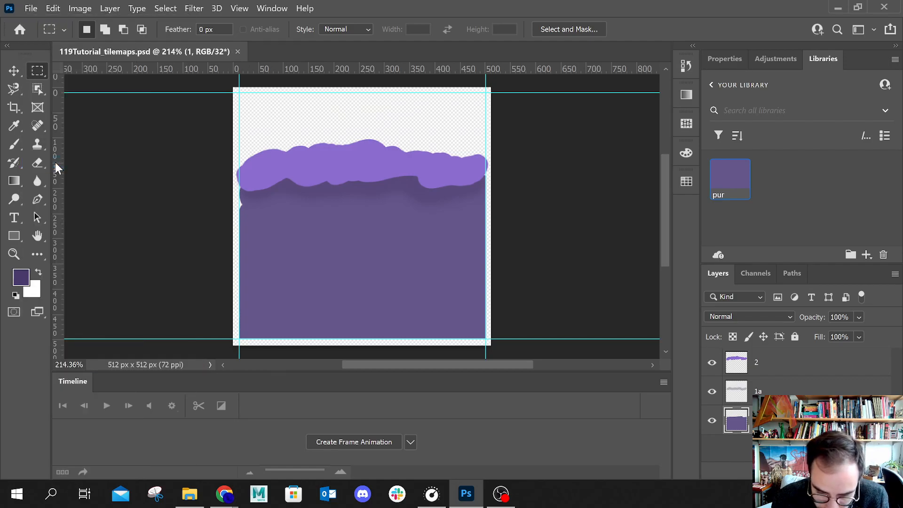
left_click(31, 8)
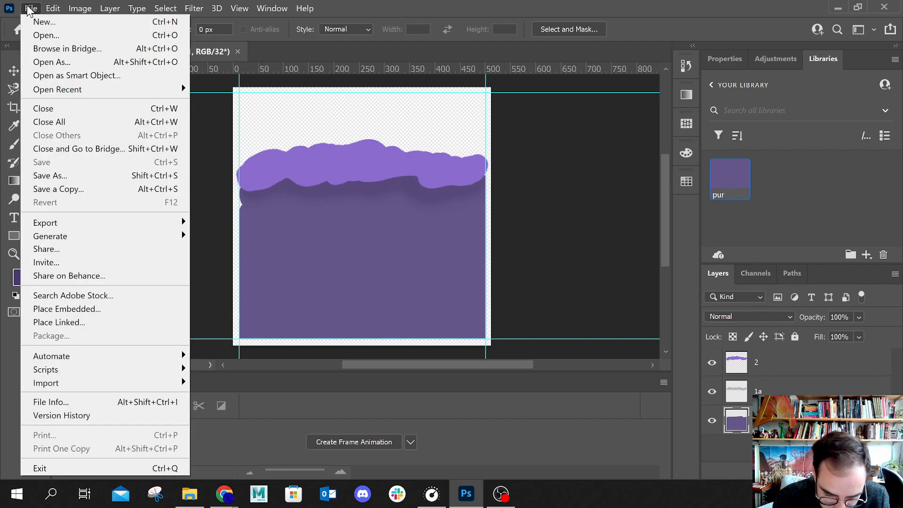
mouse_move(82, 224)
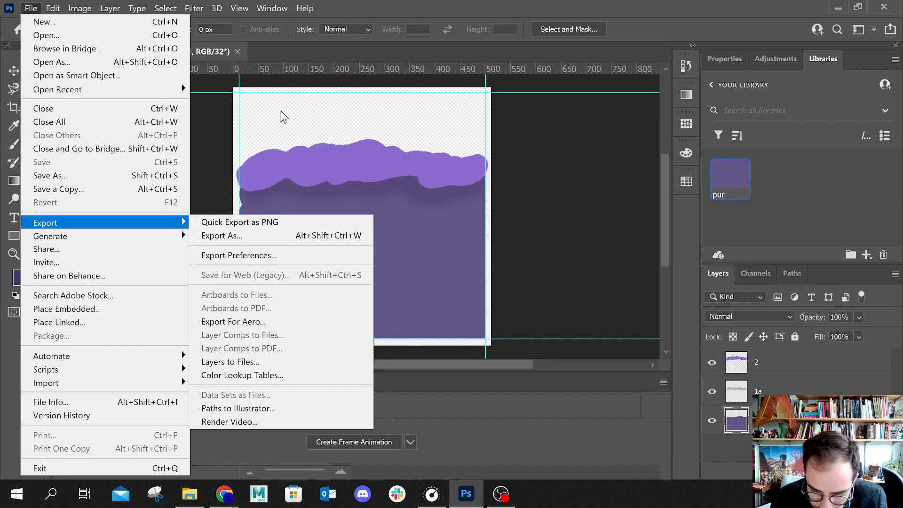
left_click(240, 106)
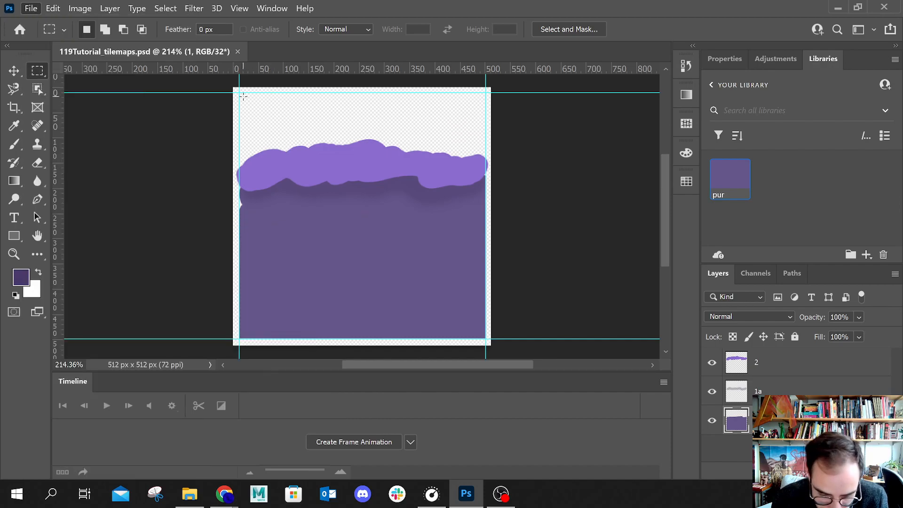
Select layer 2, sample the band's light purple as the Brush colour, and make a short soft test stroke above the band's left end
left_click(771, 367)
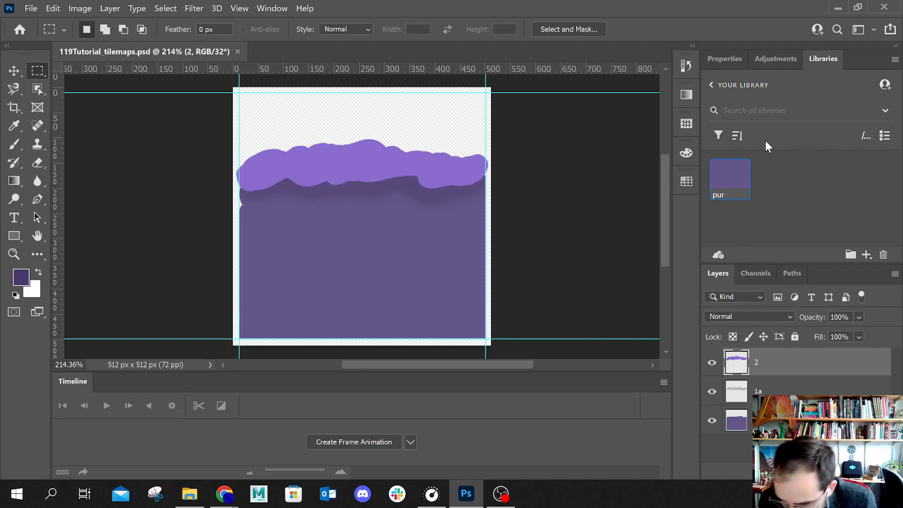
left_click(14, 145)
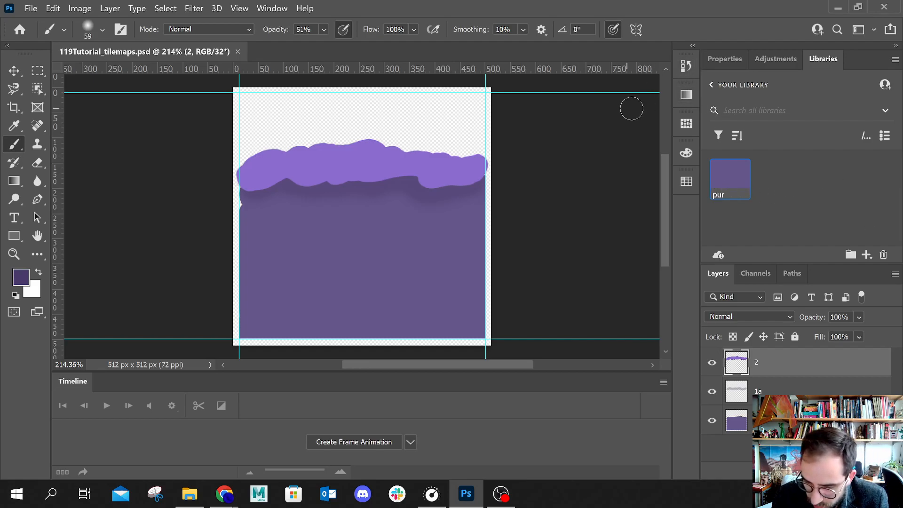
key("alt")
left_click(377, 160, "alt")
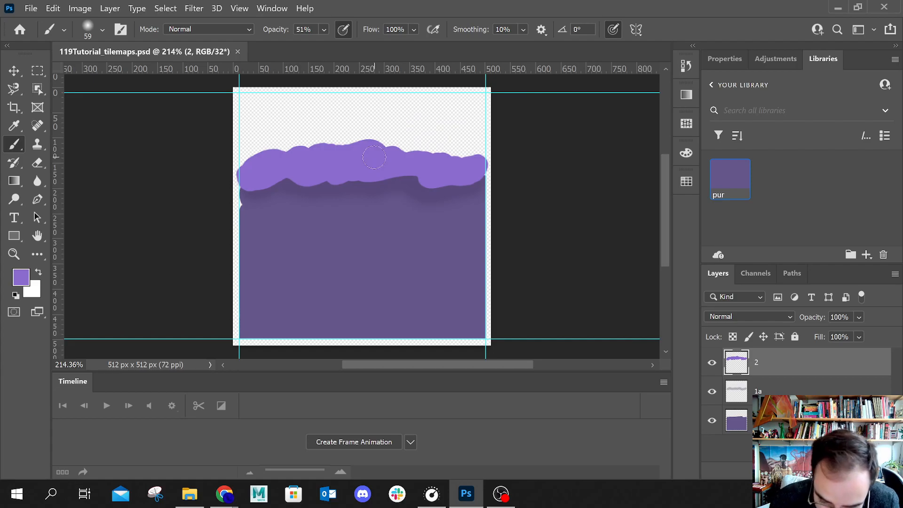
left_click_drag(254, 144, 258, 138)
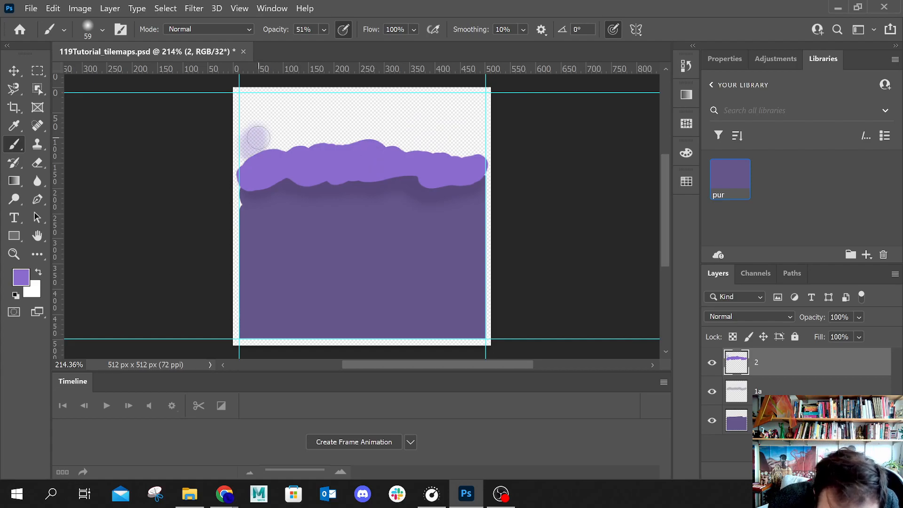
Fill layer 2 from the band up to the top guide using Hard Round Pressure Size, 59 px, 100% opacity, without pressure-controlled opacity
left_click(323, 29)
left_click_drag(350, 46, 396, 47)
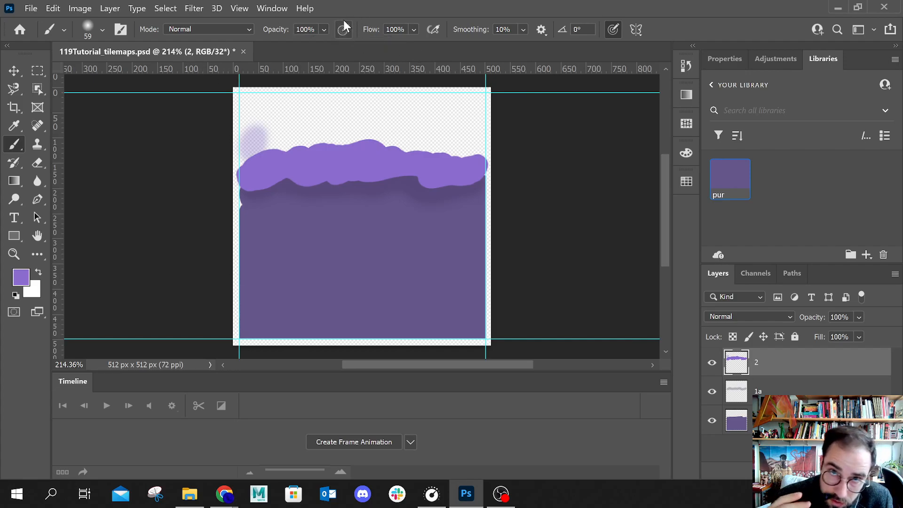
left_click(94, 35)
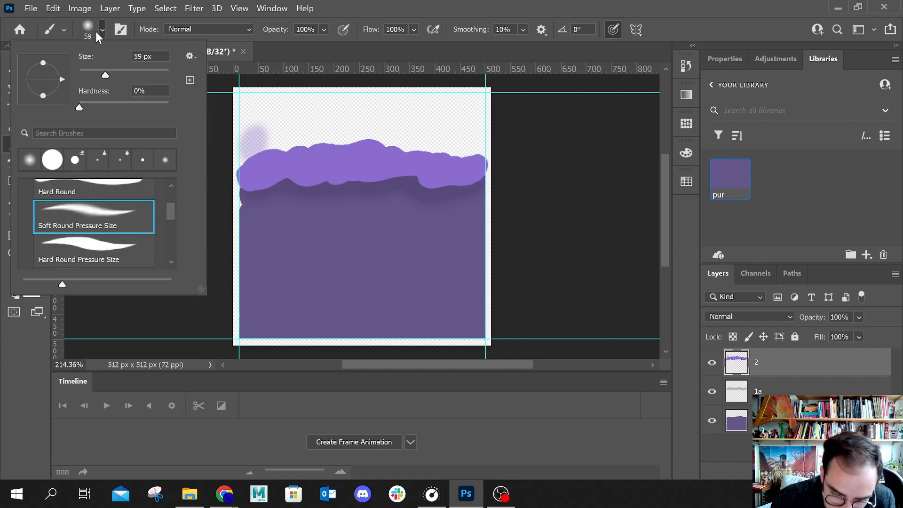
left_click(116, 249)
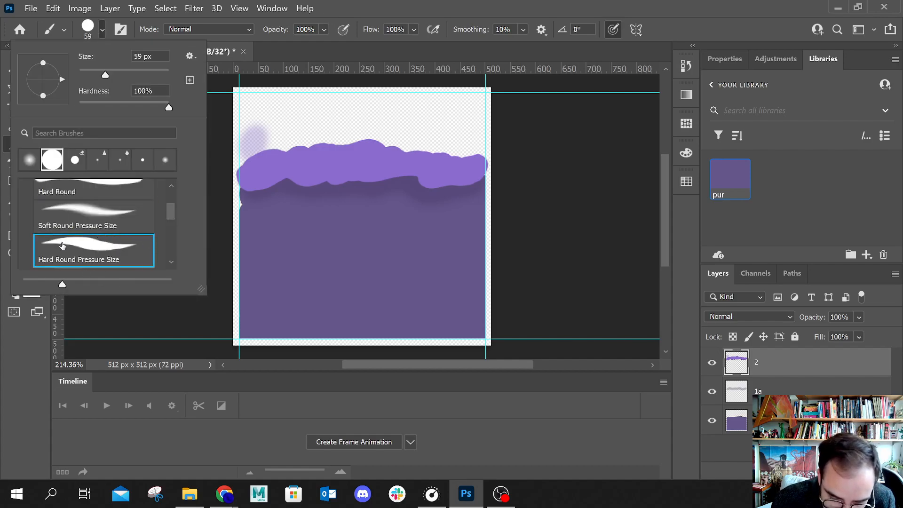
left_click(442, 10)
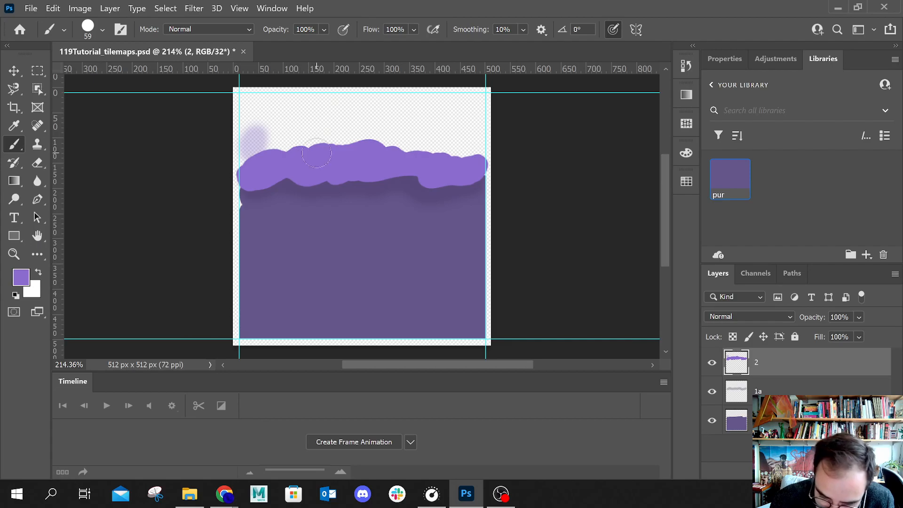
mouse_move(282, 137)
left_mouse_down()
mouse_move(267, 116)
mouse_move(246, 100)
mouse_move(253, 174)
mouse_move(271, 145)
mouse_move(256, 123)
mouse_move(259, 112)
mouse_move(281, 109)
mouse_move(253, 106)
mouse_move(477, 102)
mouse_move(472, 156)
mouse_move(396, 161)
mouse_move(387, 156)
mouse_move(398, 147)
mouse_move(359, 151)
mouse_move(363, 144)
mouse_move(344, 144)
mouse_move(390, 125)
mouse_move(366, 127)
mouse_move(390, 115)
mouse_move(338, 114)
mouse_move(436, 121)
left_mouse_up()
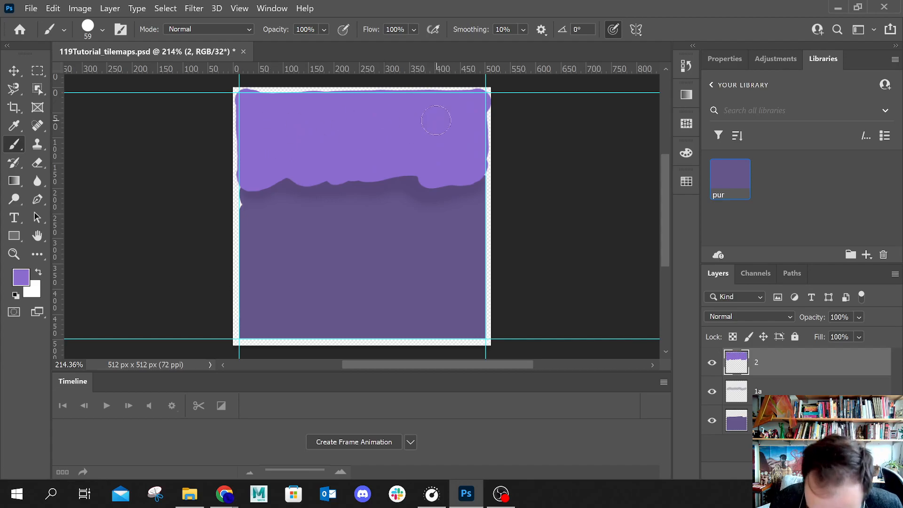
Erase the bulges at the upper corners of layer 2's block with a 36 px eraser and save the document
left_click(37, 70)
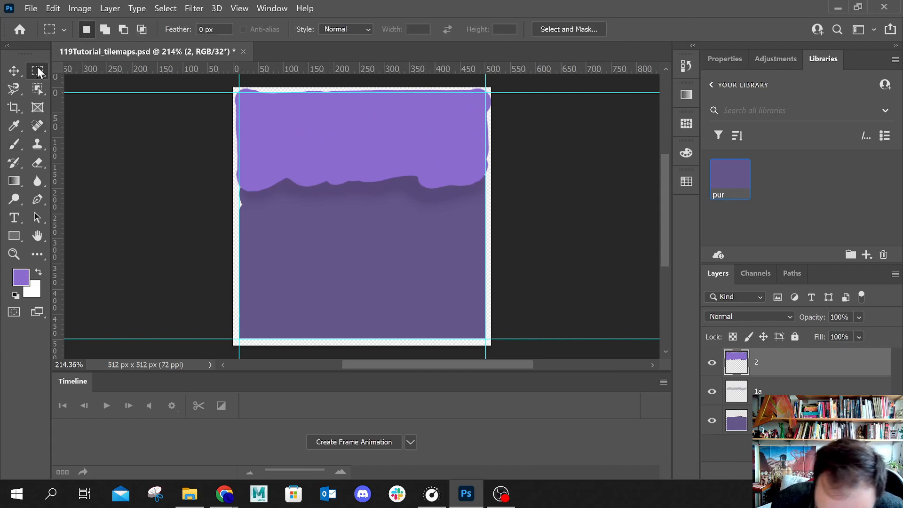
left_click(38, 163)
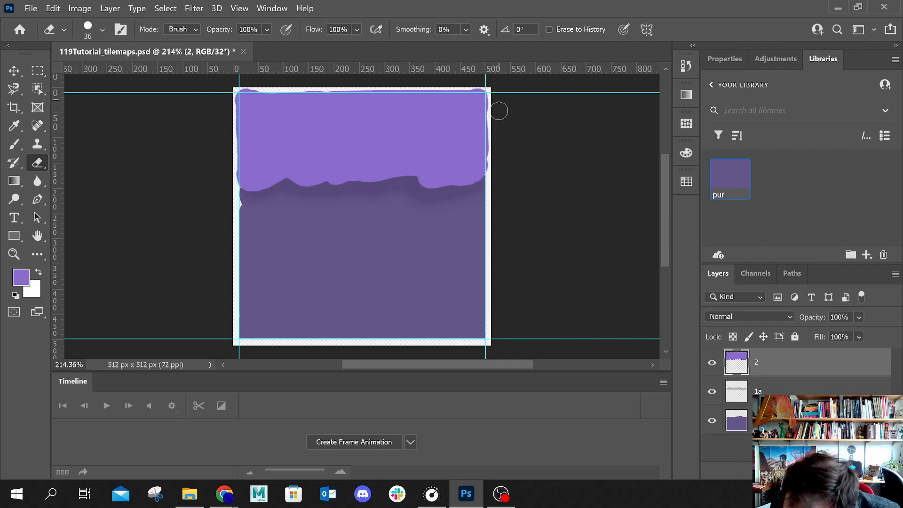
left_click(31, 9)
left_click(55, 166)
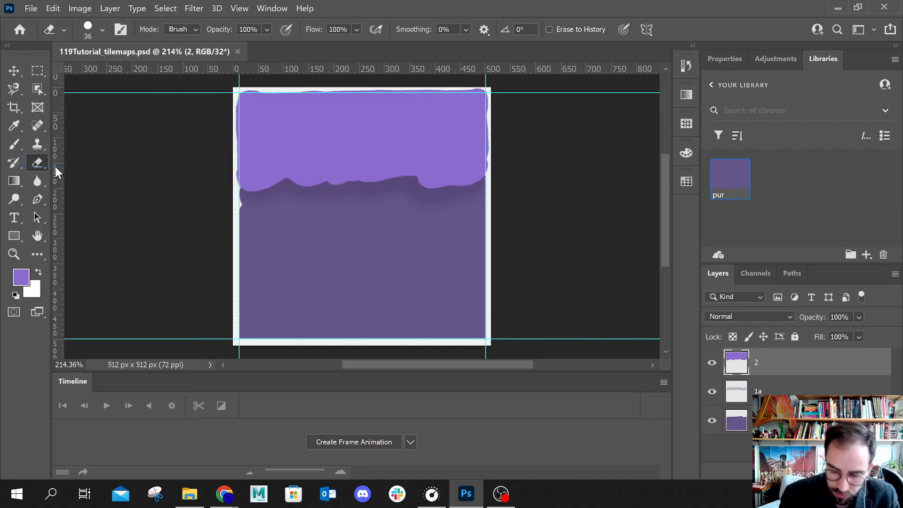
left_click(31, 9)
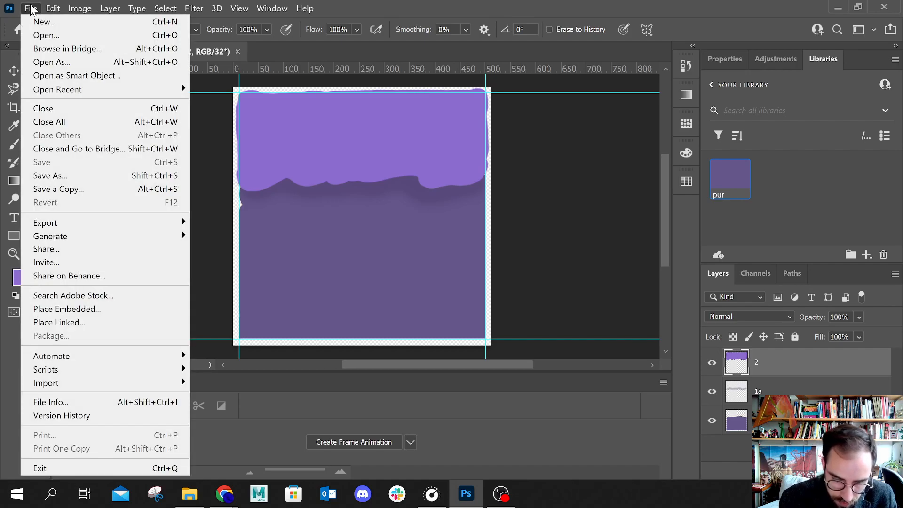
mouse_move(74, 225)
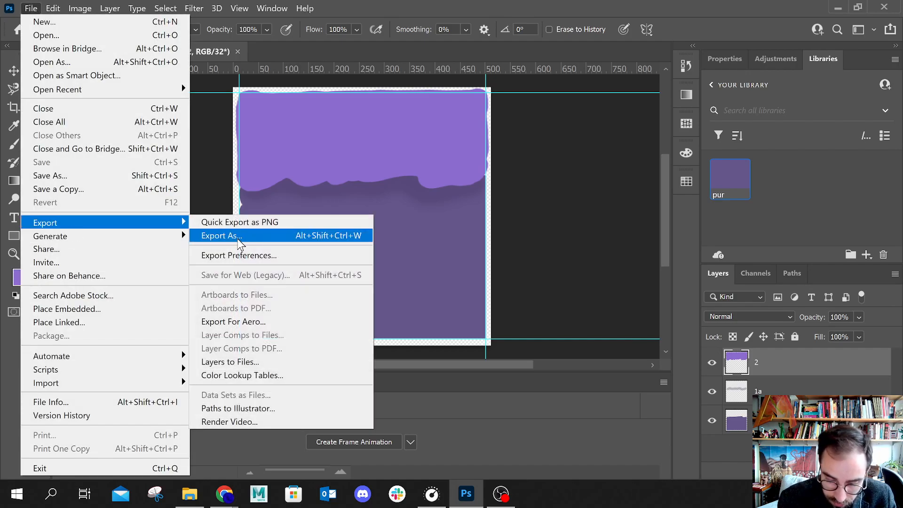
left_click(238, 240)
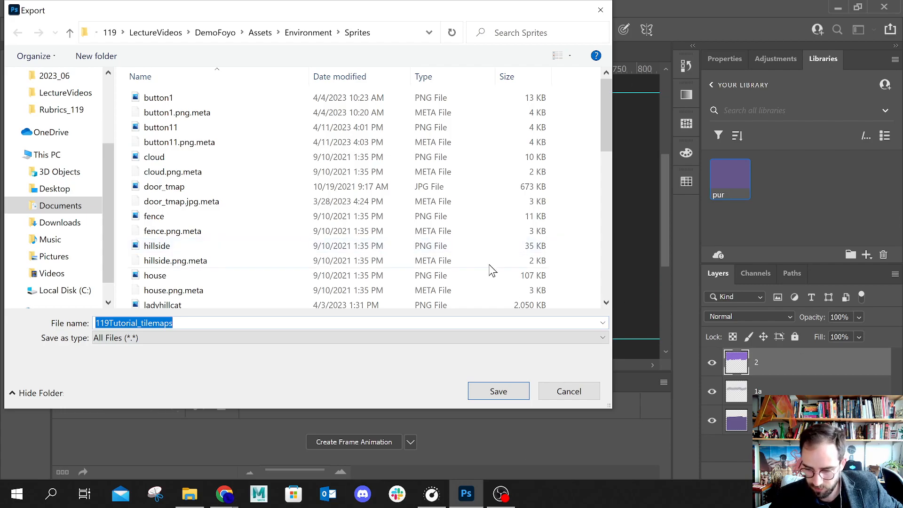
left_click(585, 392)
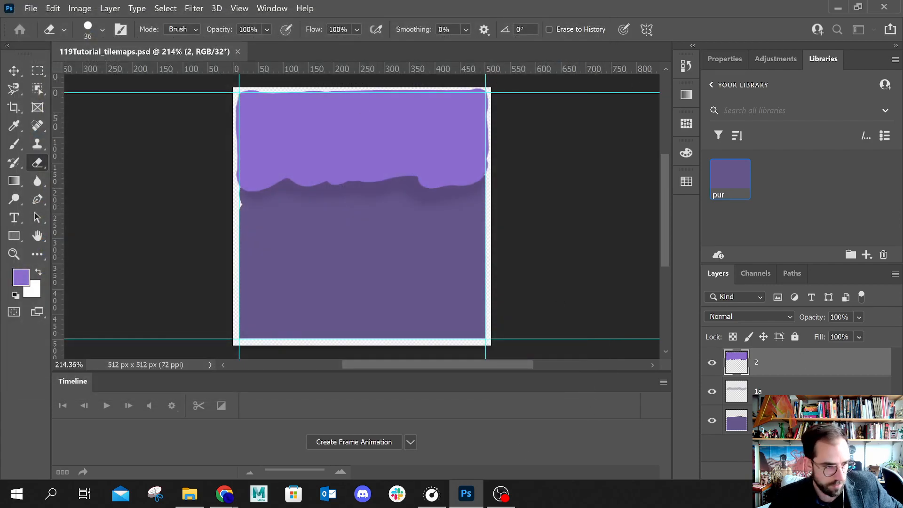
Start exporting the document as a 512 x 512 px PNG with transparency at 100% scale, up to choosing the destination
key("ctrl+alt+shift+w")
left_click_drag(416, 309, 398, 3)
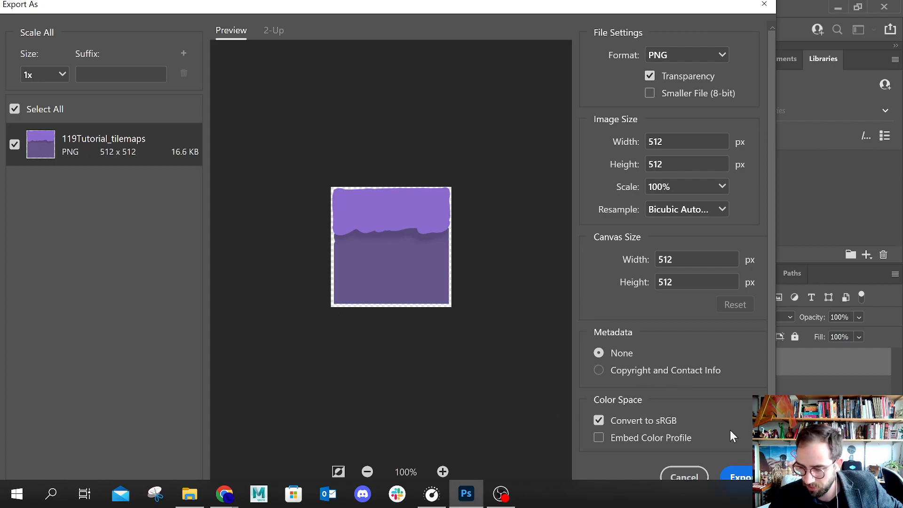
left_click(744, 484)
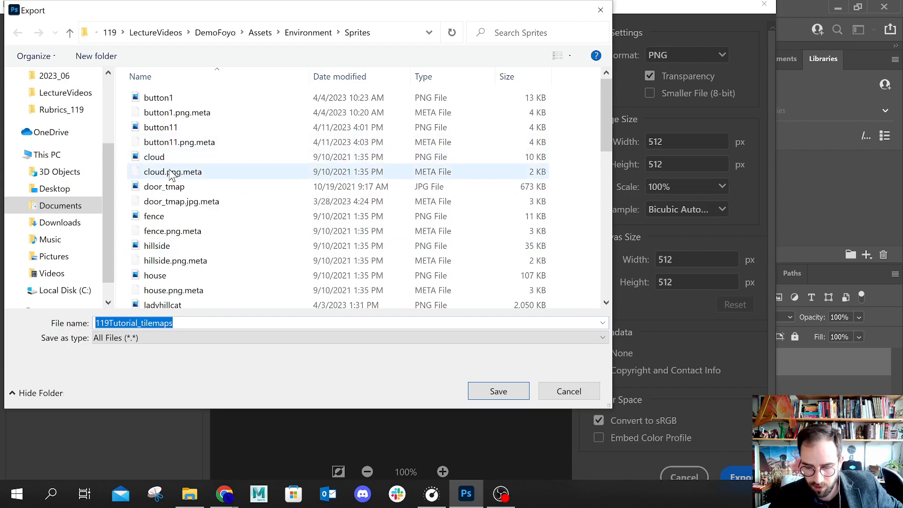
Browse the export destination to the Demo_async project folder inside Documents > 119 > LectureVideos
left_click(72, 210)
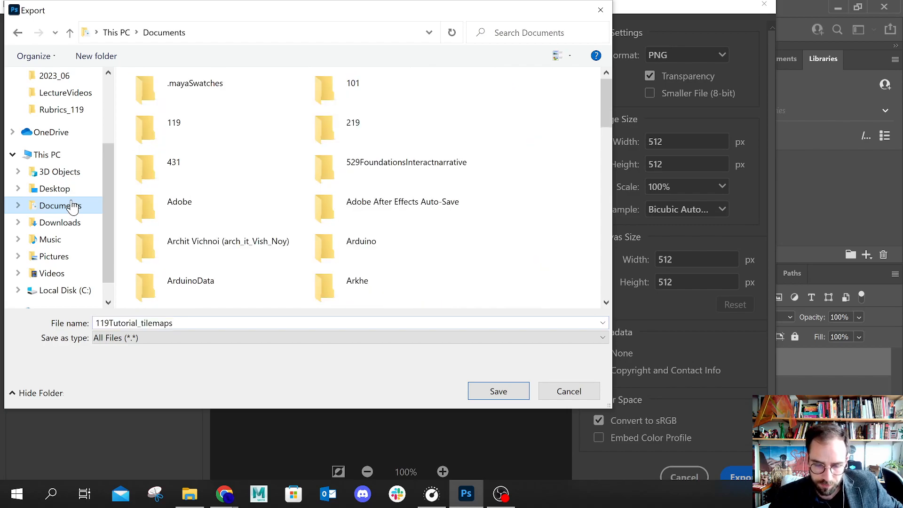
double_click(218, 141)
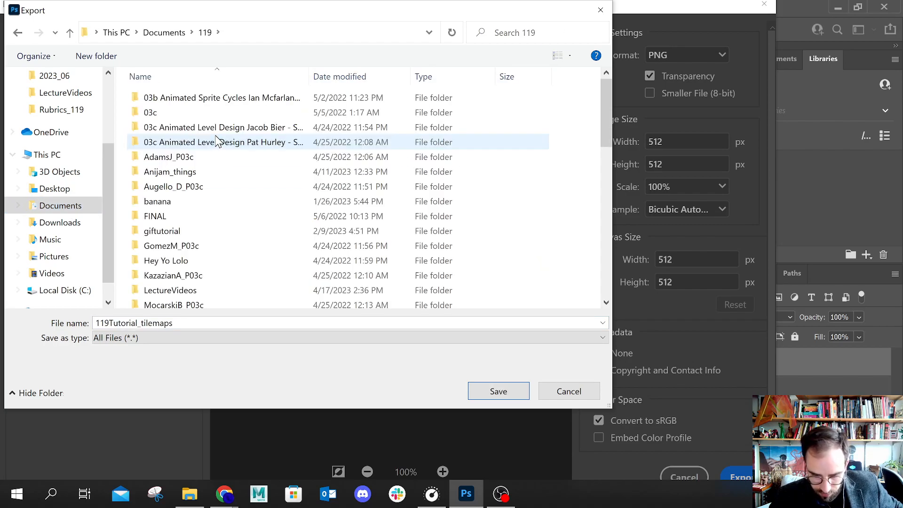
scroll(193, 245, "down", 2)
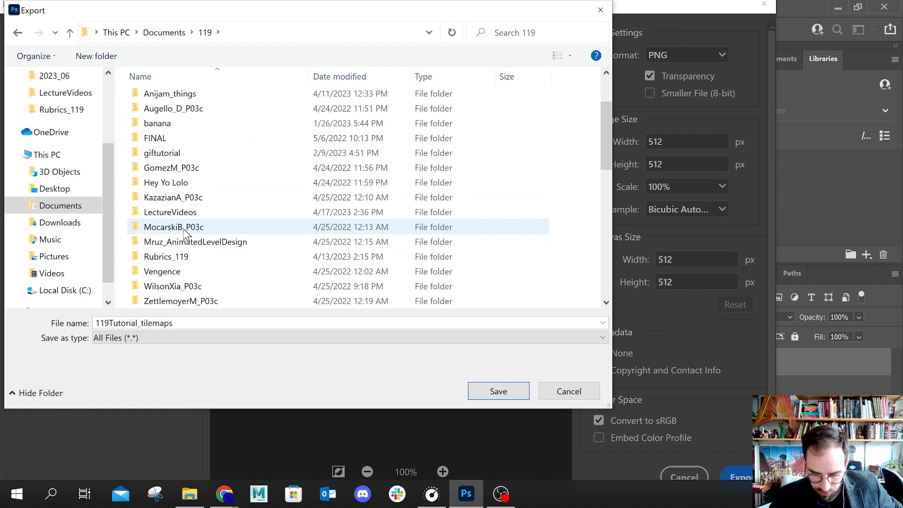
left_click(169, 213)
double_click(169, 213)
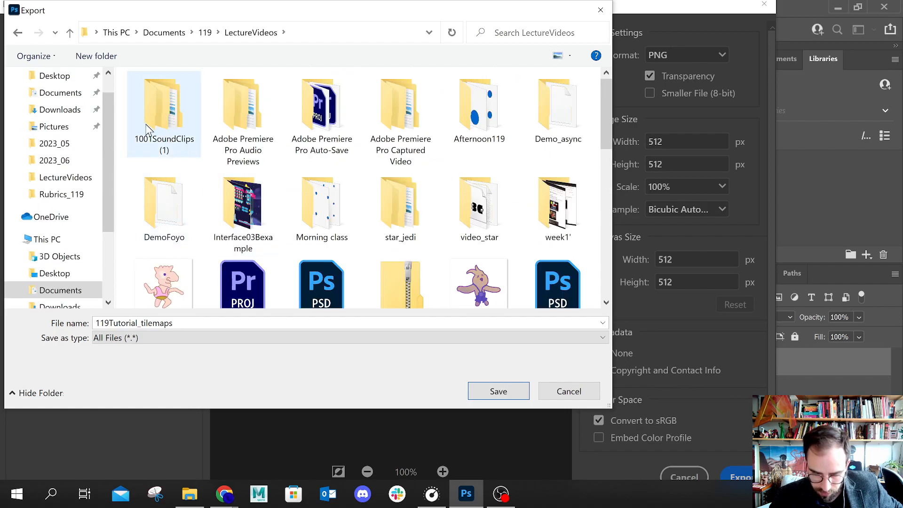
double_click(556, 100)
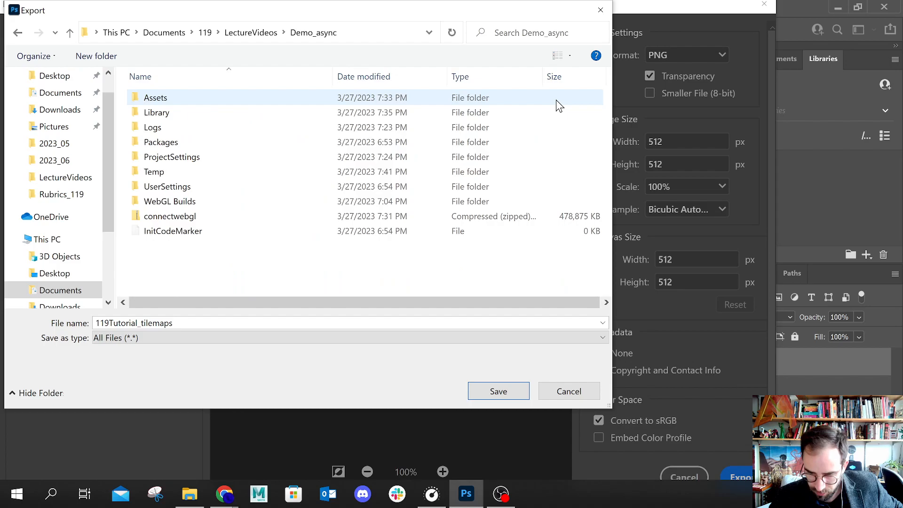
Set the export destination to the project's Assets > Environment > Sprites folder and look through its existing tile sprites
left_click(158, 101)
double_click(157, 101)
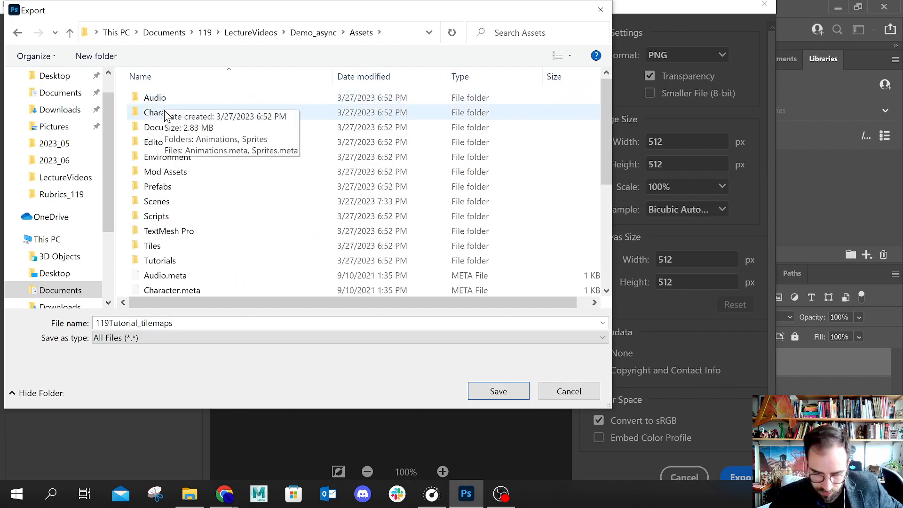
double_click(169, 158)
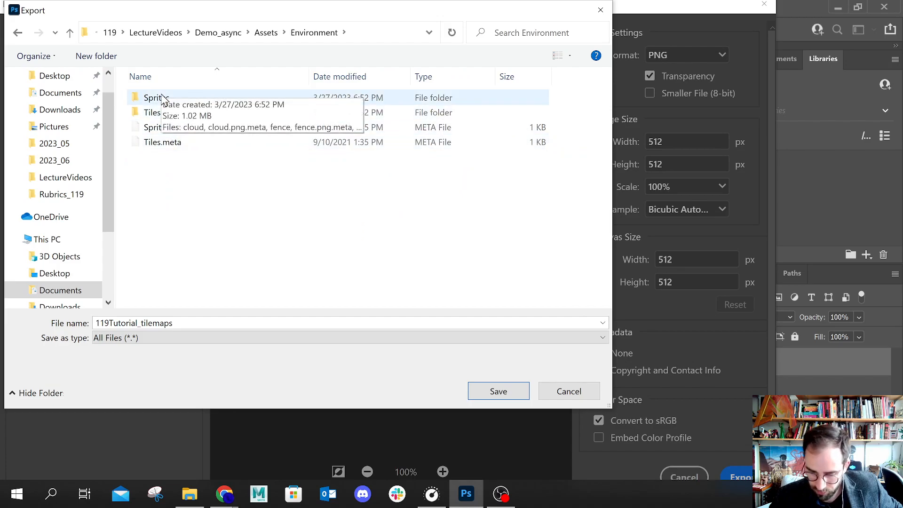
left_click(69, 33)
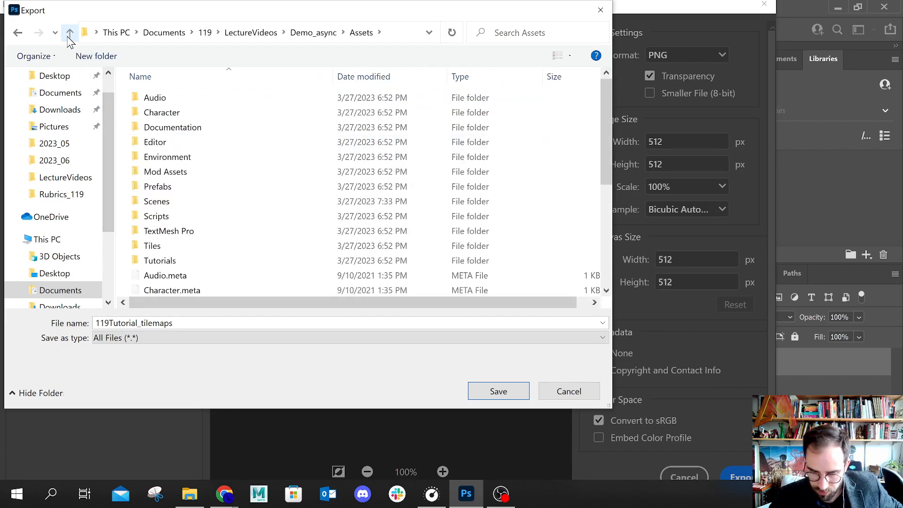
double_click(162, 158)
double_click(170, 100)
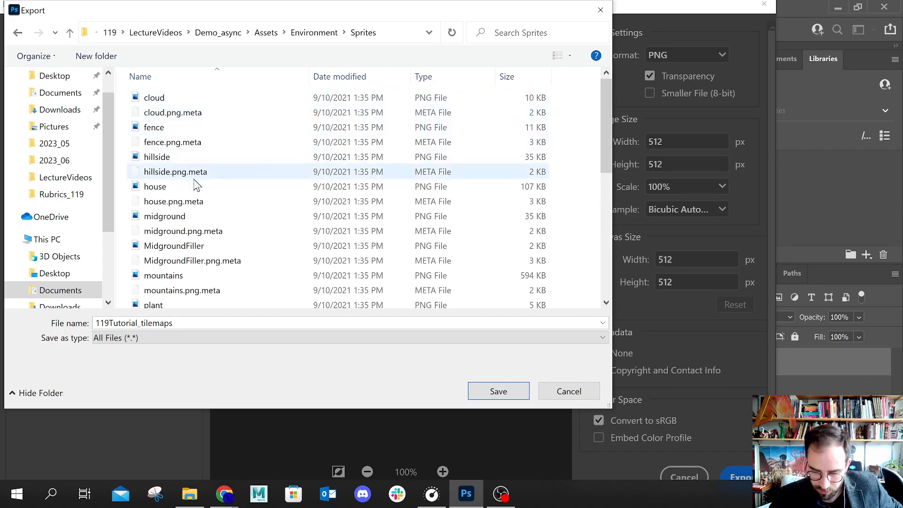
scroll(196, 180, "down", 6)
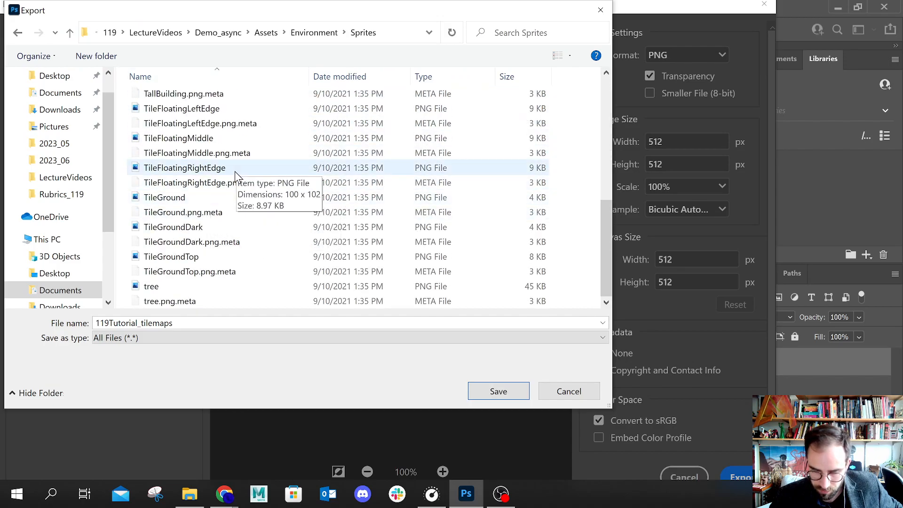
Name the exported PNG Platform_B and save it in the project's Sprites folder
scroll(231, 169, "up", 6)
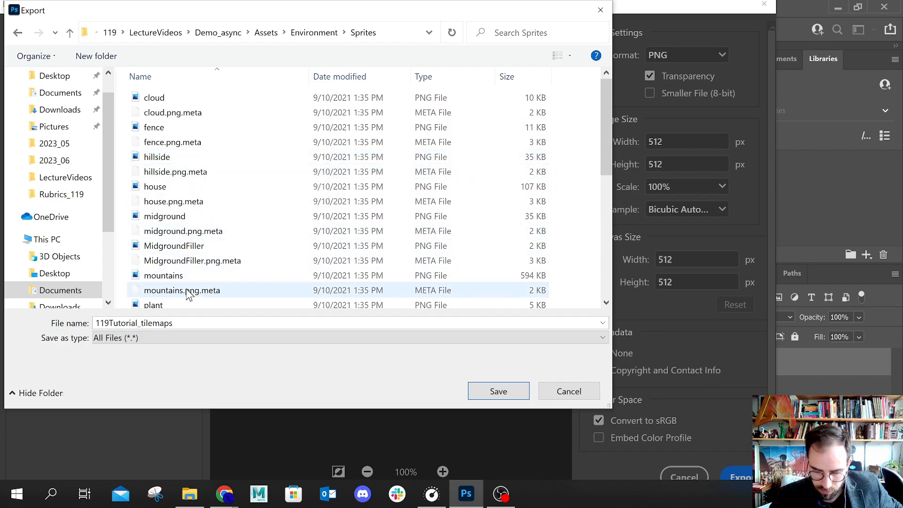
double_click(182, 322)
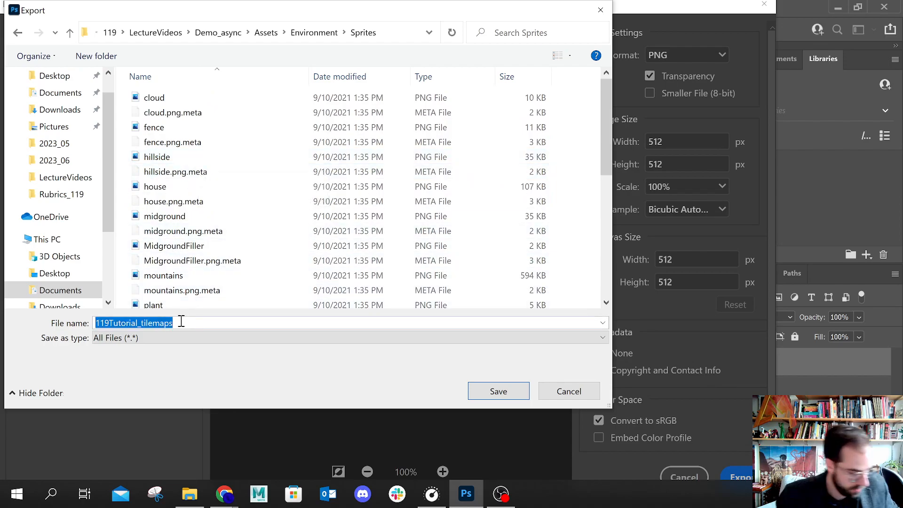
type("Platfor")
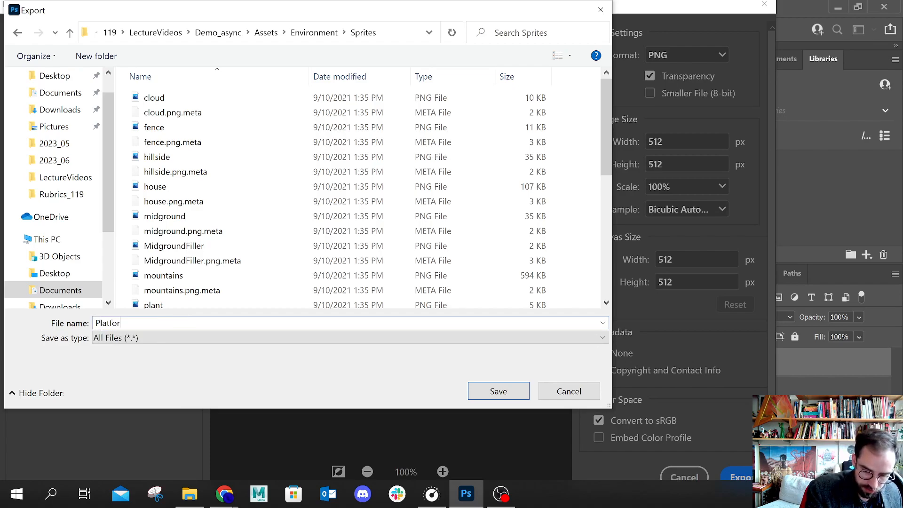
type("m_")
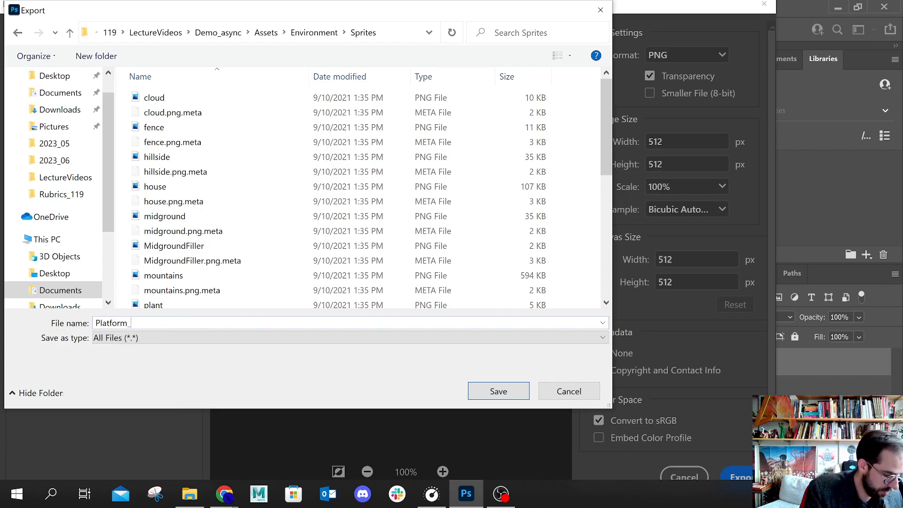
type("B")
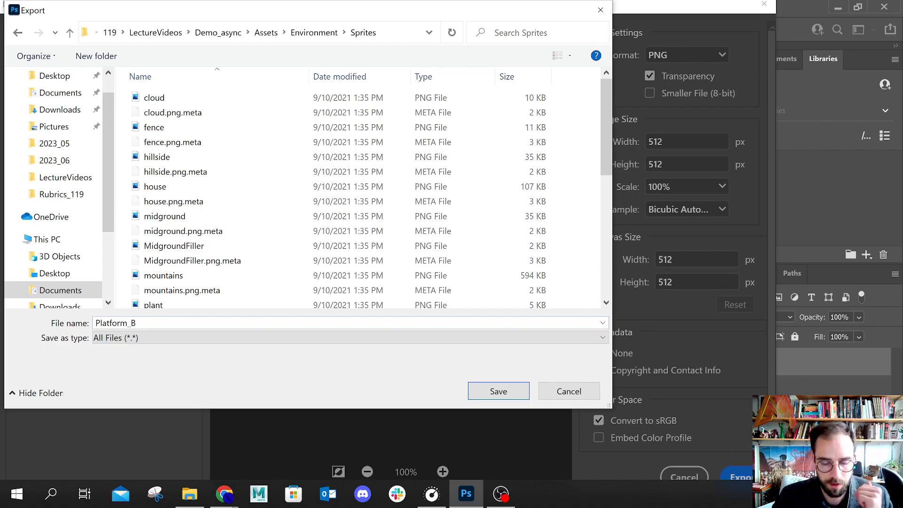
left_click(525, 391)
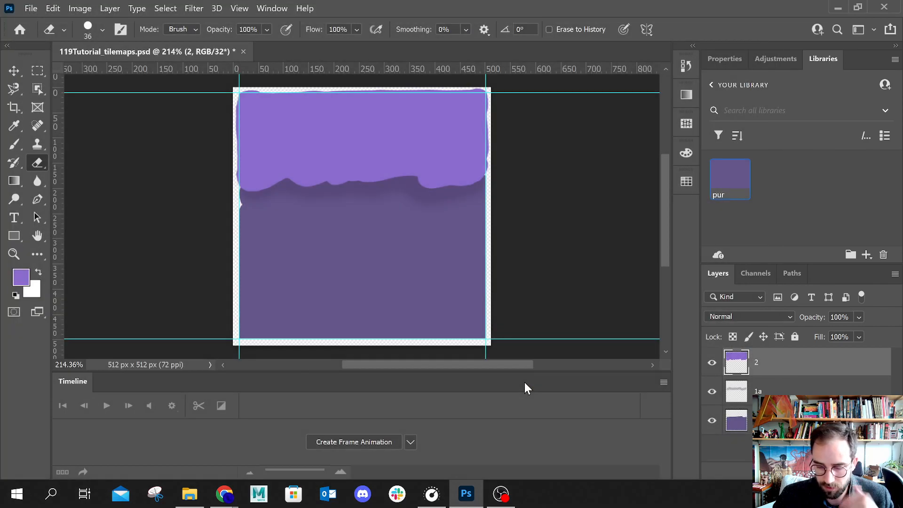